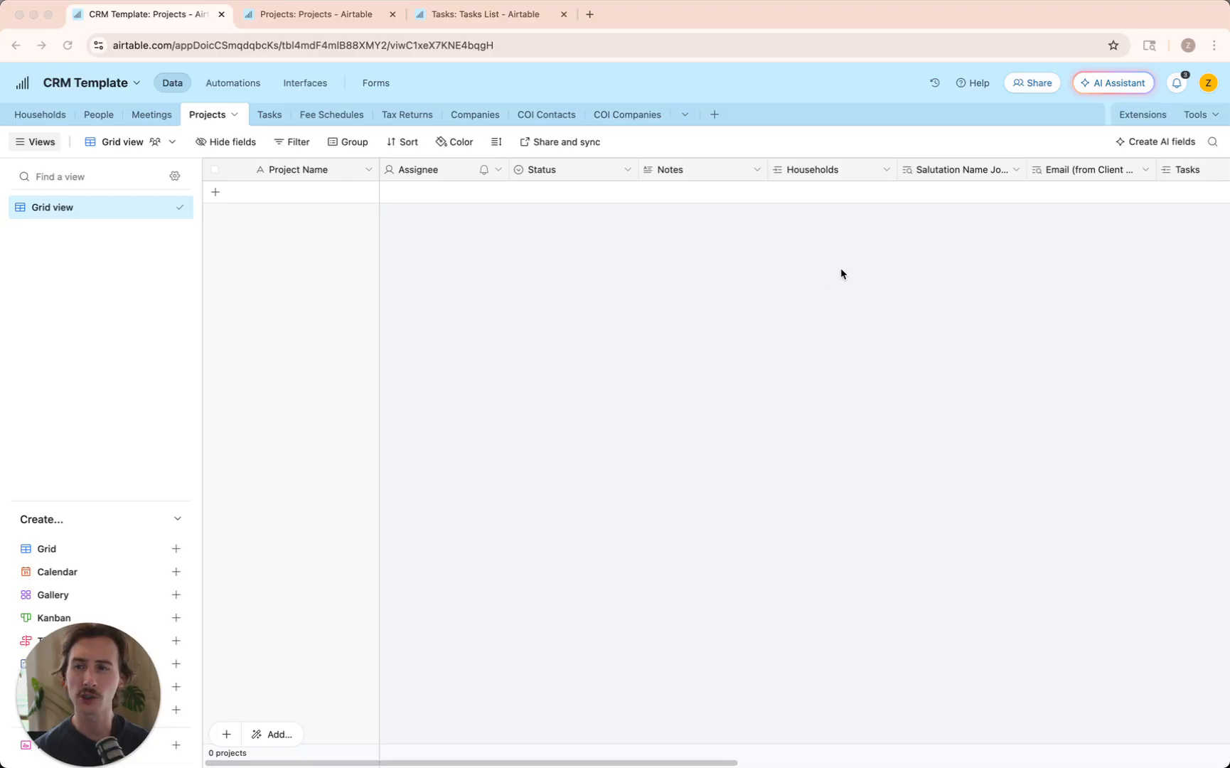
- Open the New Client Onboarding record template and review its project fields, linked tasks, start date and duration
click(1202, 118)
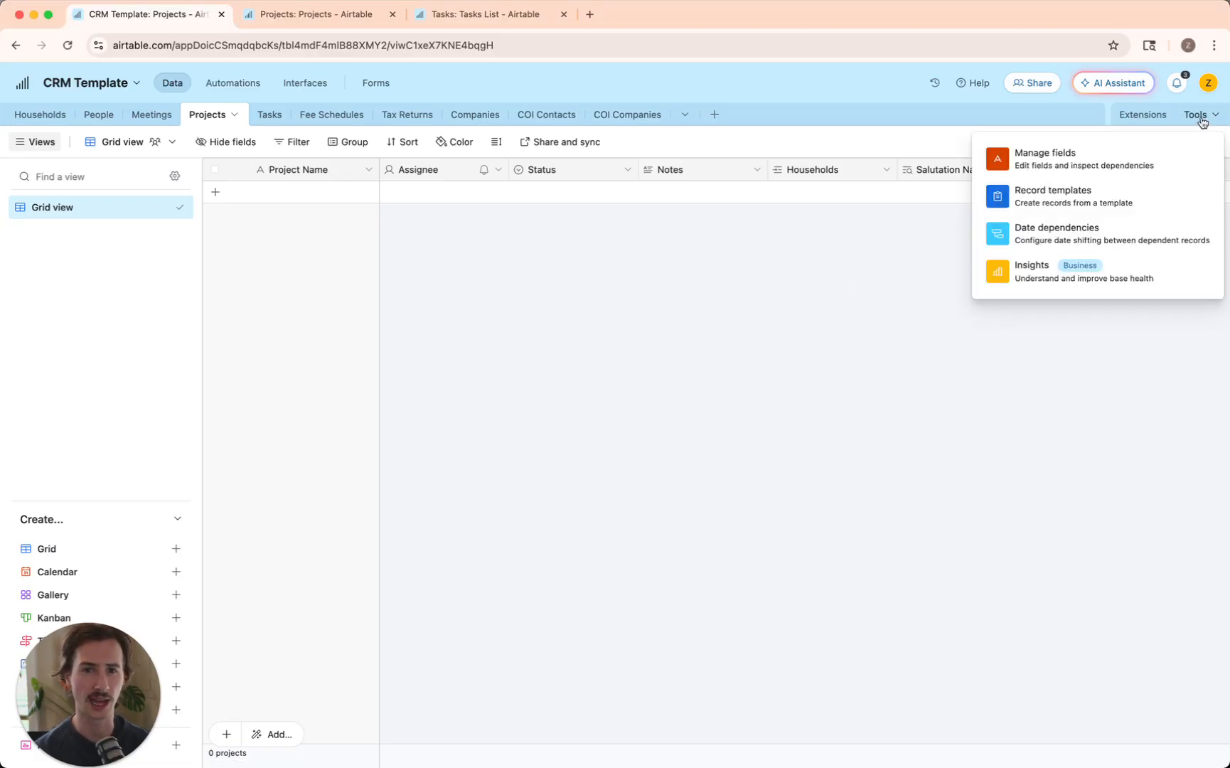
click(1132, 192)
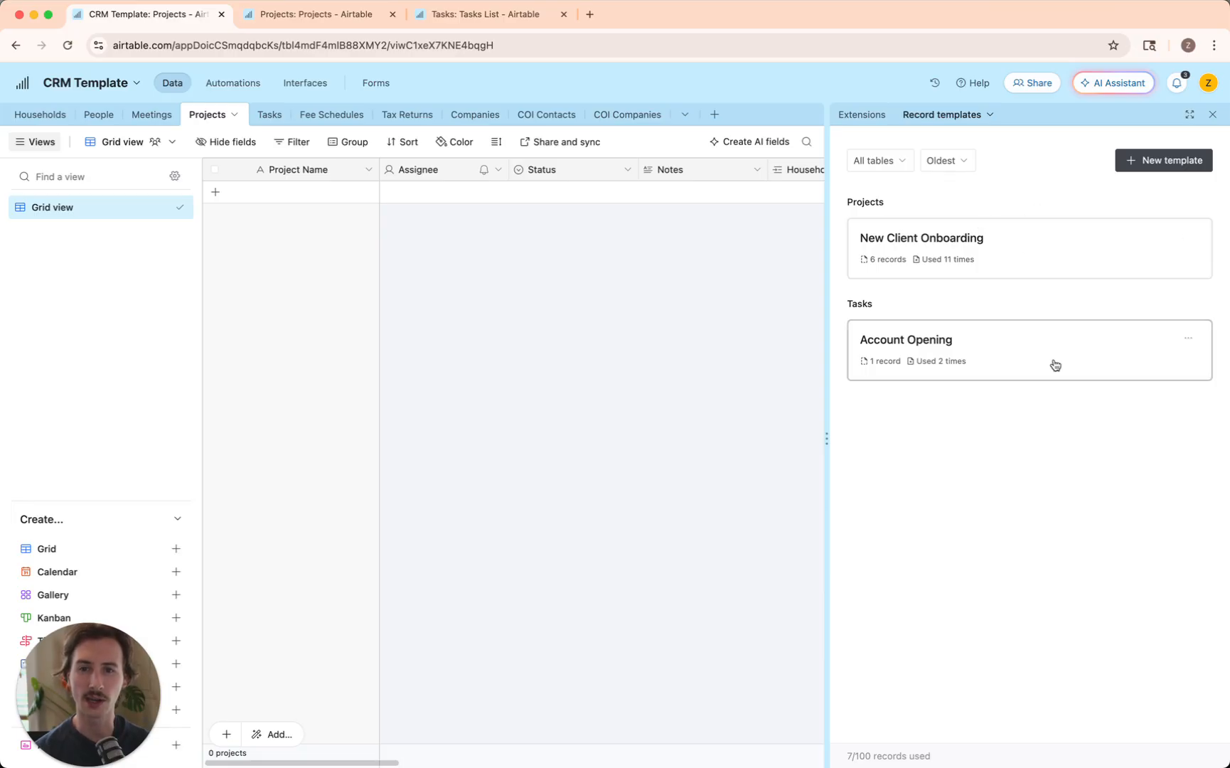
click(1038, 250)
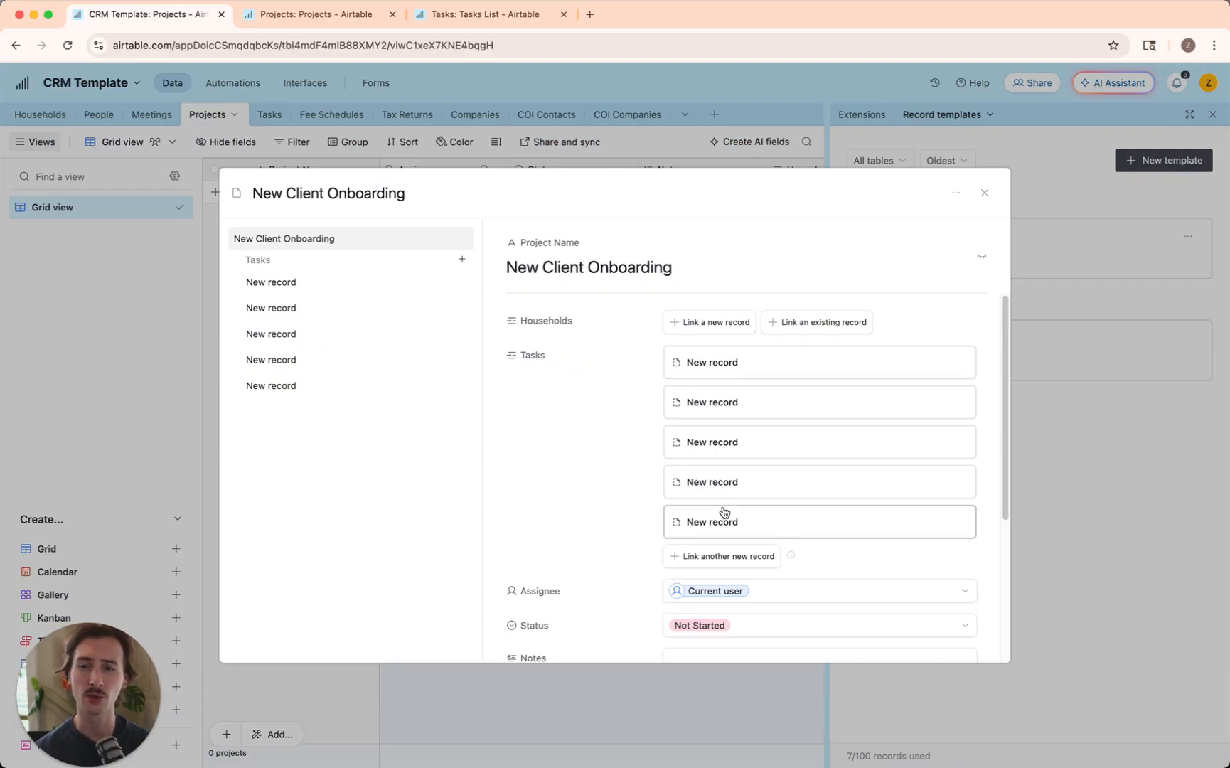
scroll(563, 448, down, 3)
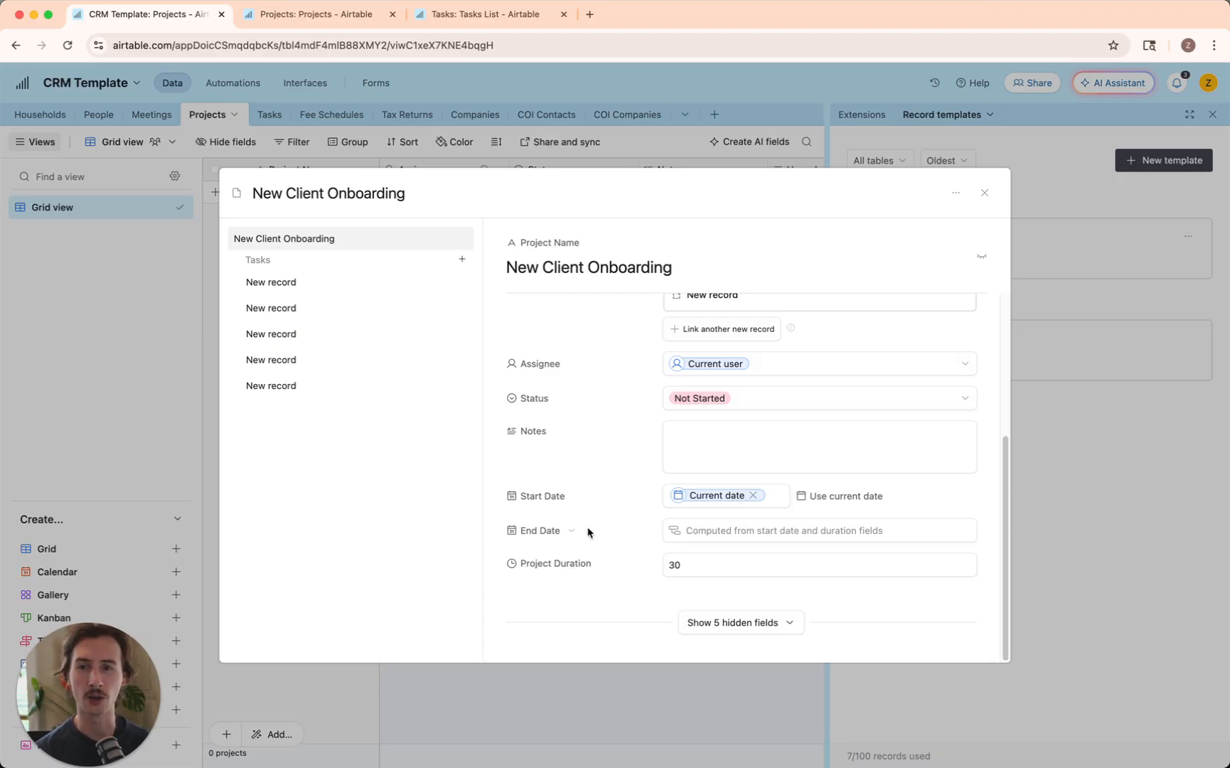
scroll(587, 478, up, 3)
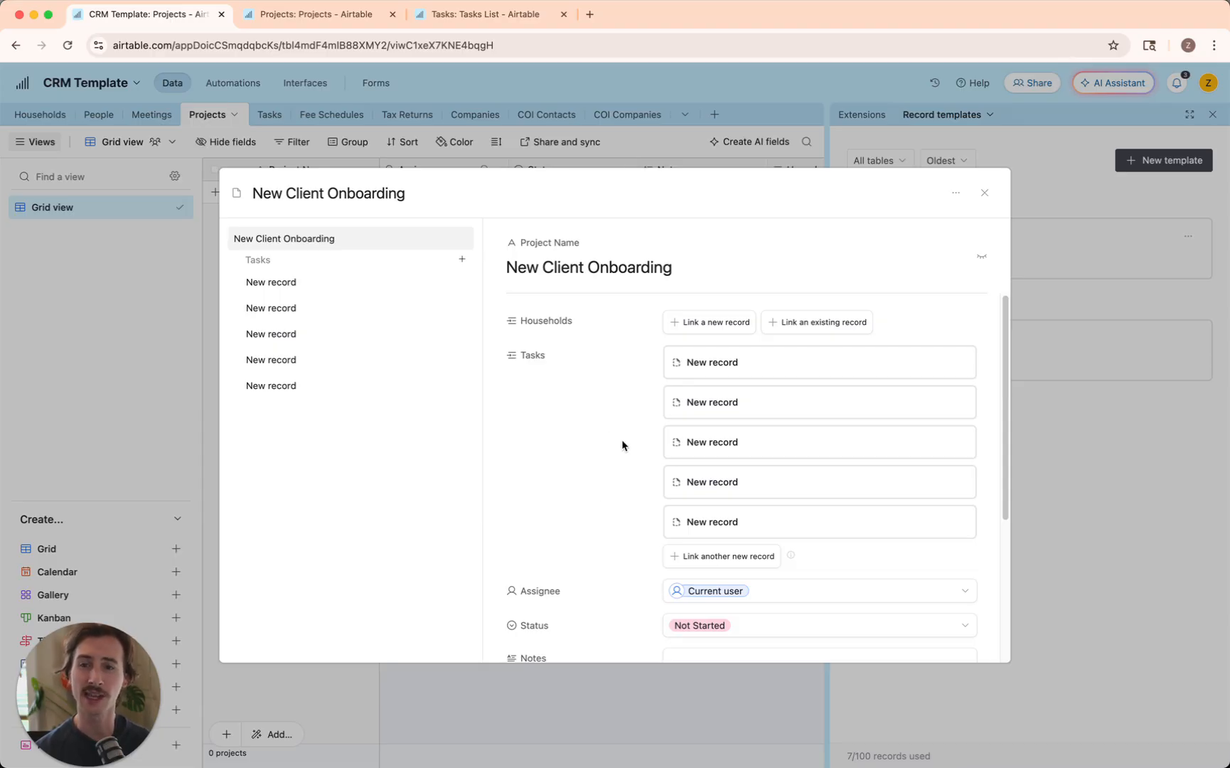
- Review the template's first task, from its description and notes through to its start date, duration and attachments
click(359, 284)
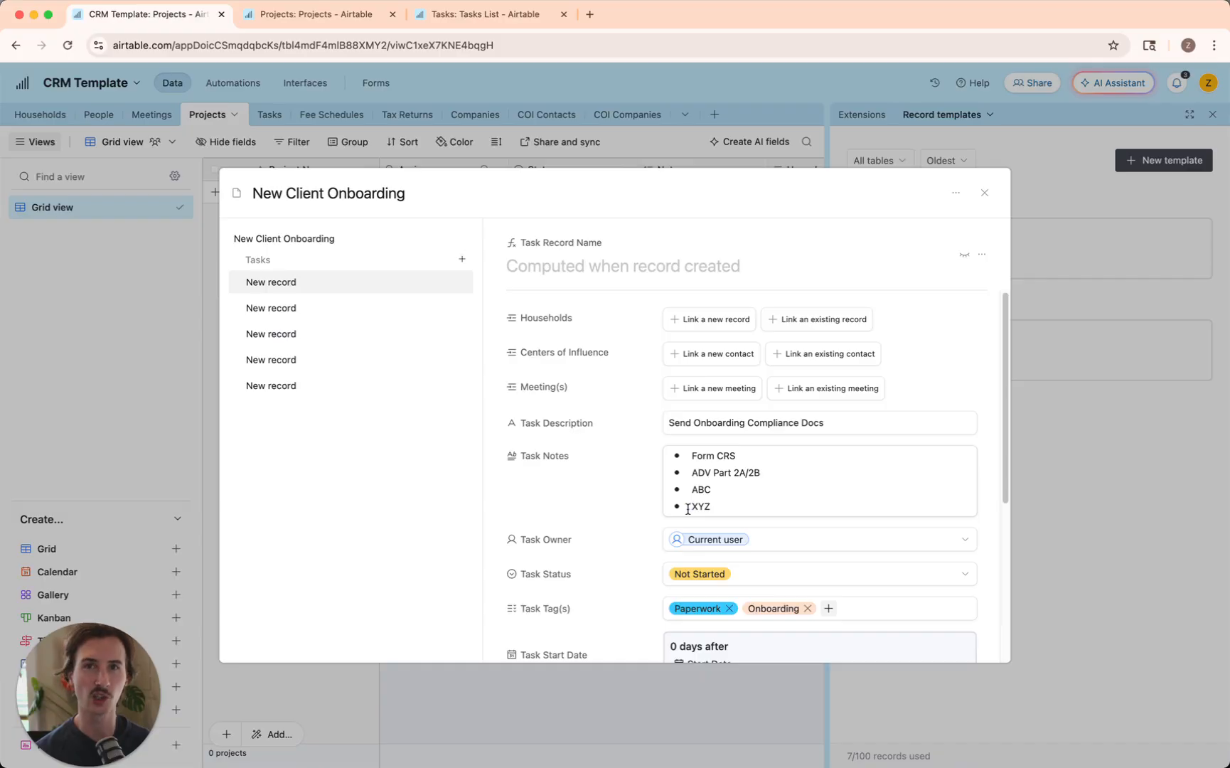
scroll(748, 470, down, 1)
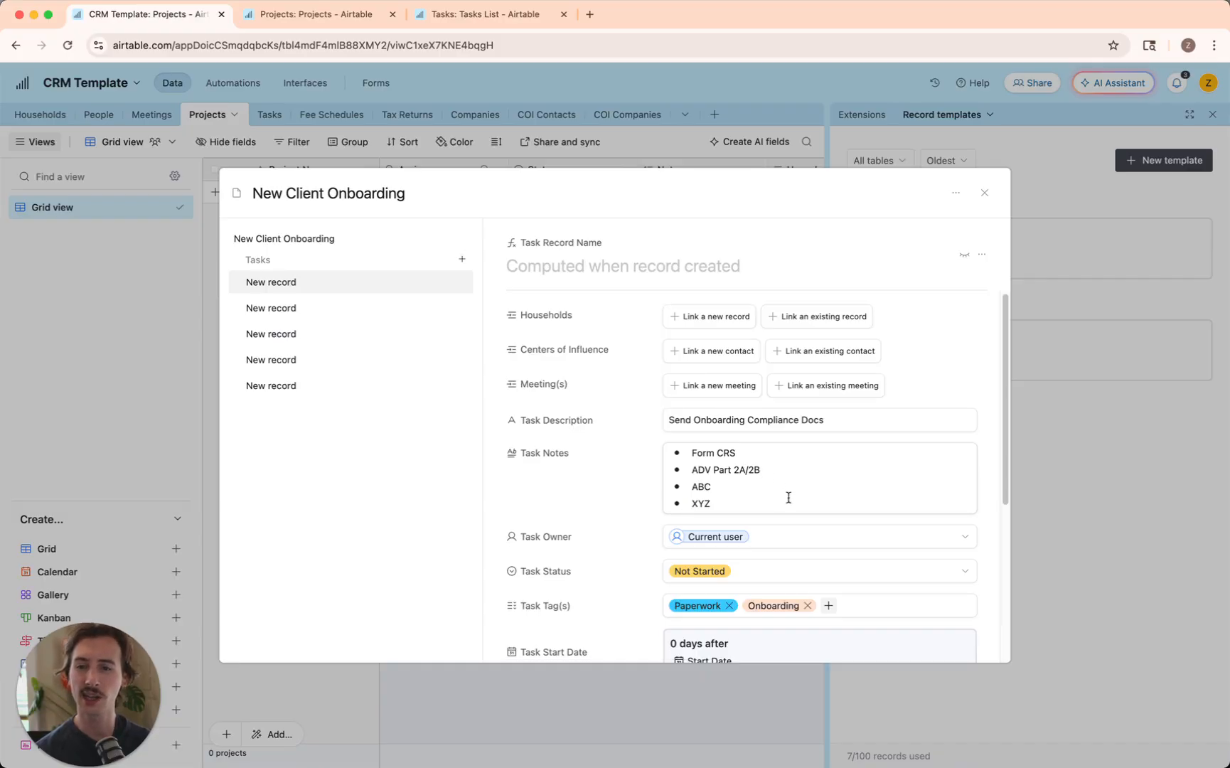
scroll(789, 498, down, 1)
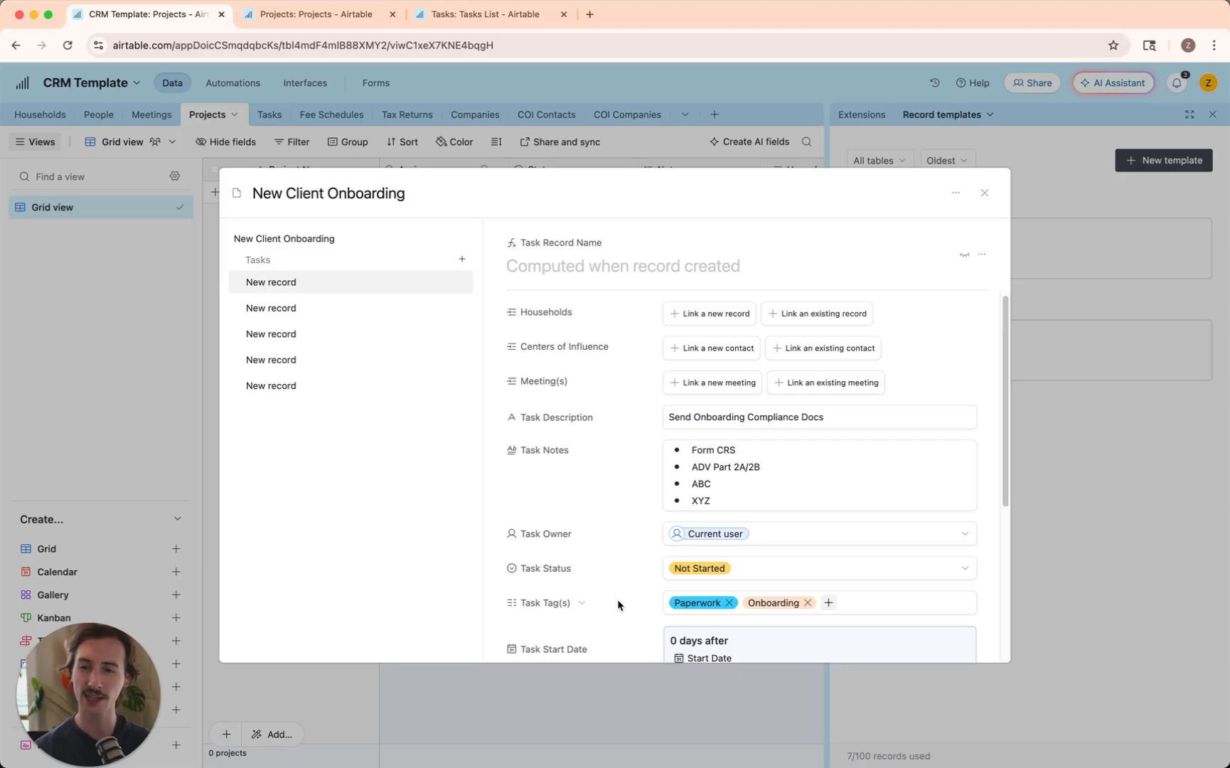
scroll(617, 603, down, 3)
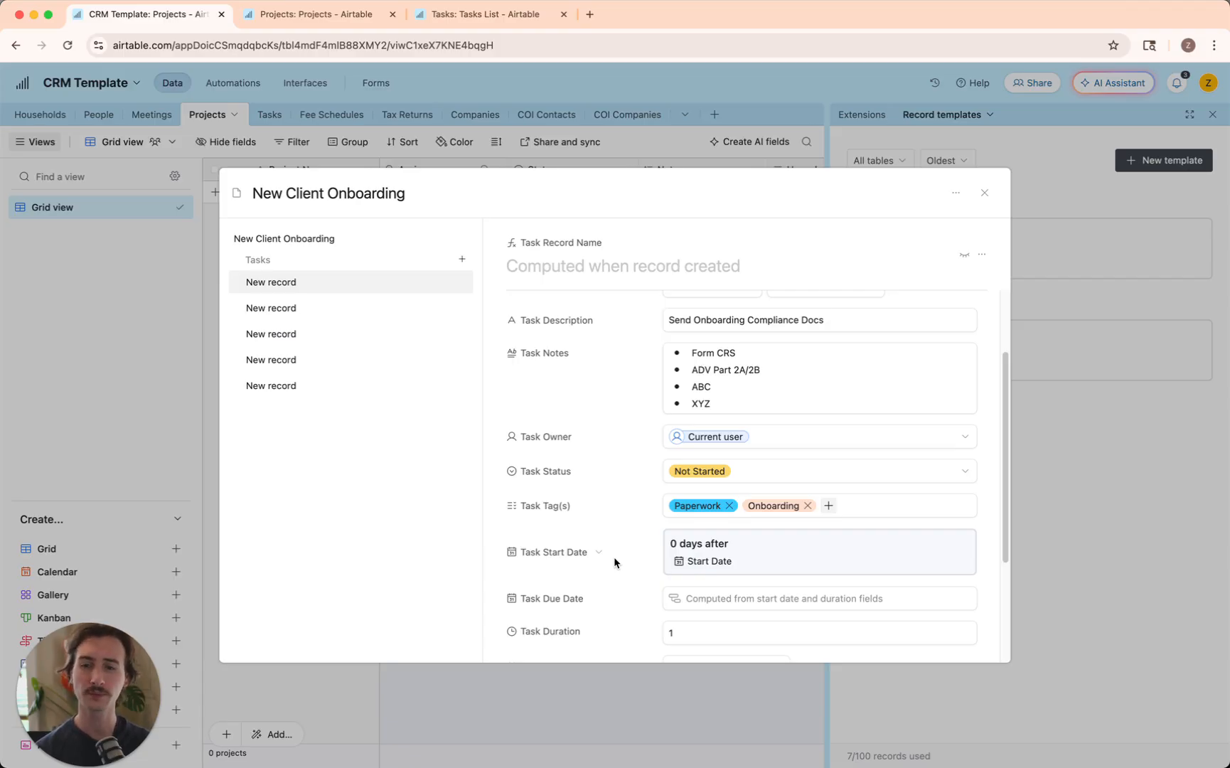
scroll(614, 563, down, 3)
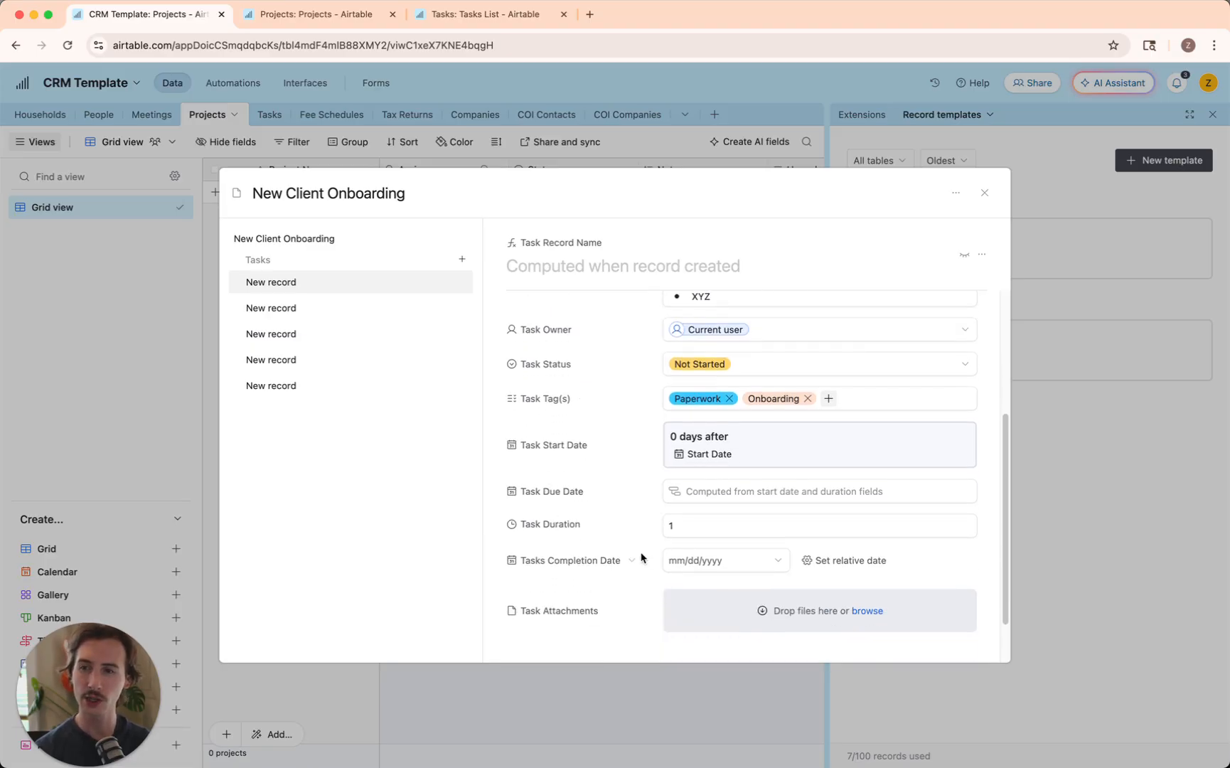
- Review the descriptions, tags, start dates and durations of the template's remaining four tasks
click(317, 314)
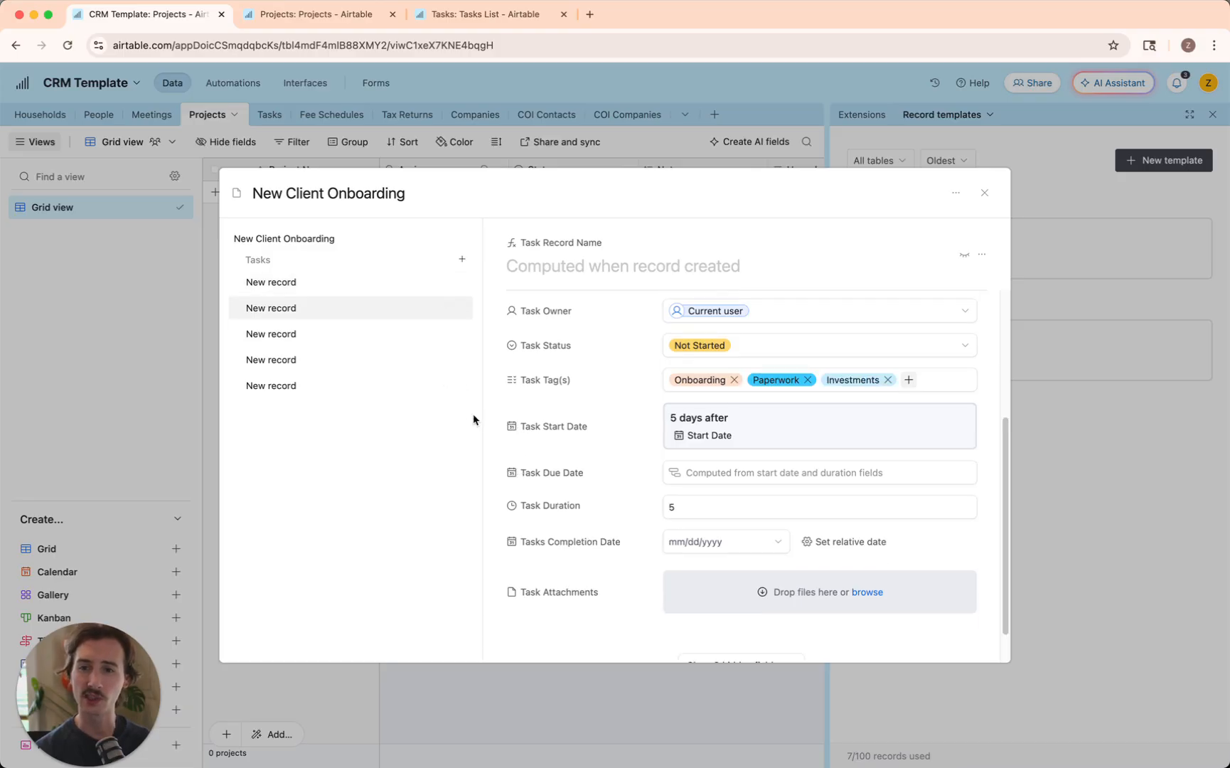
scroll(514, 417, up, 2)
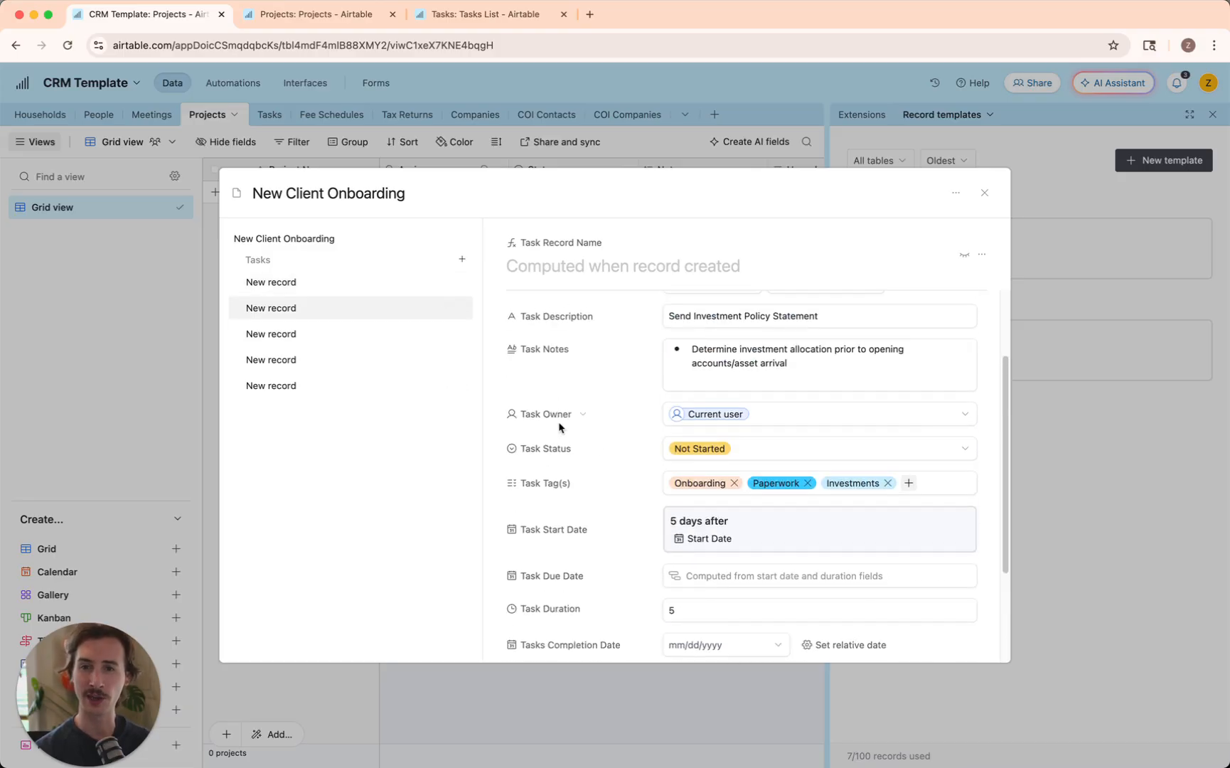
click(326, 335)
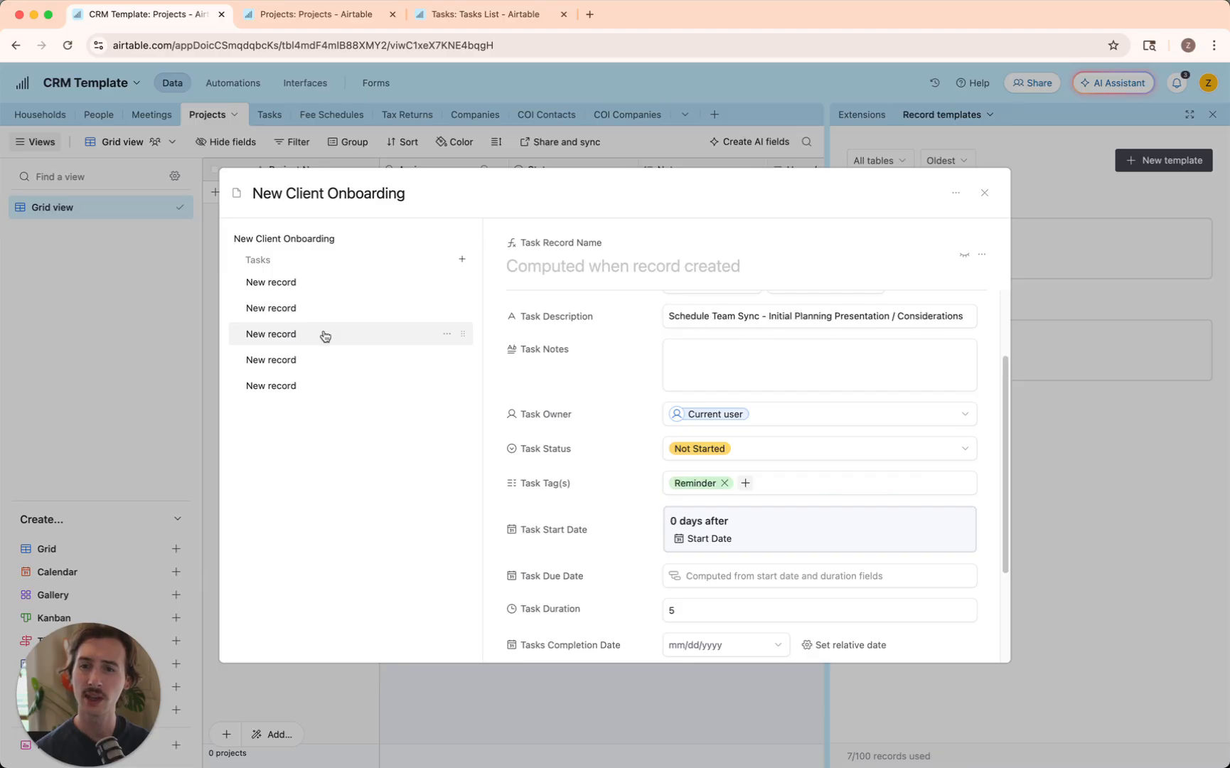
click(360, 371)
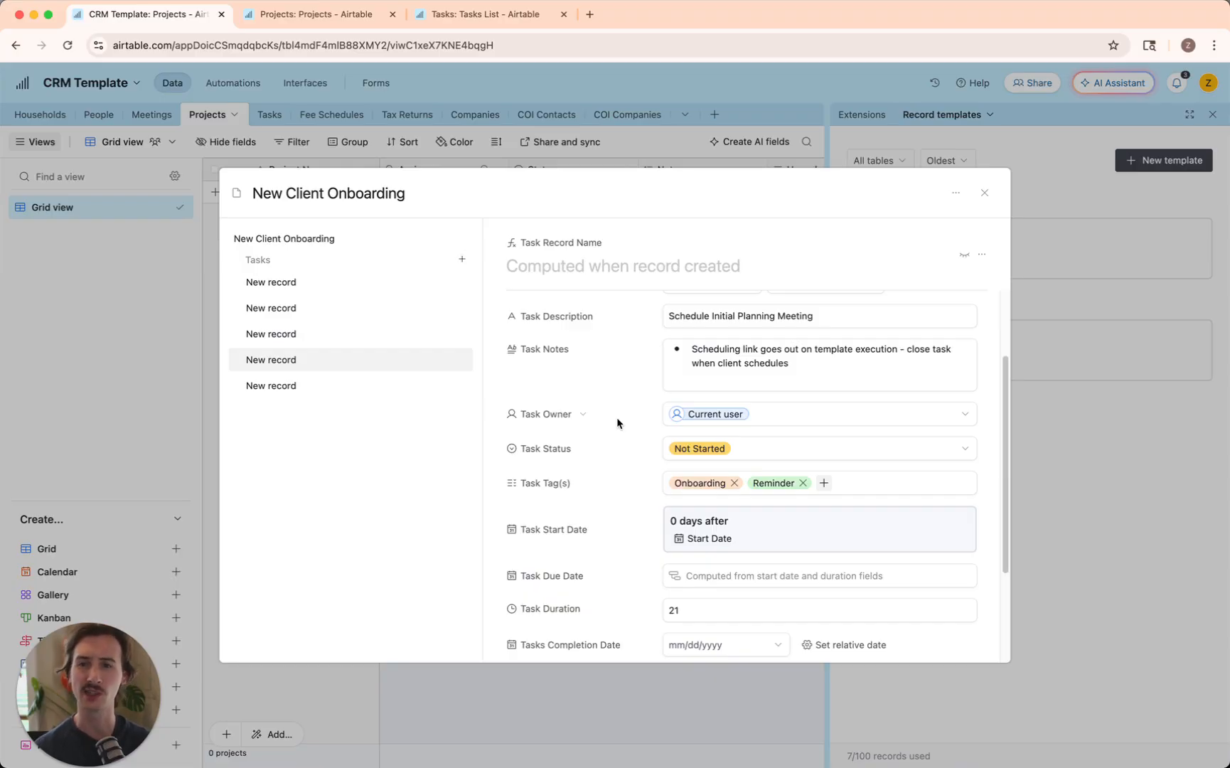
click(349, 395)
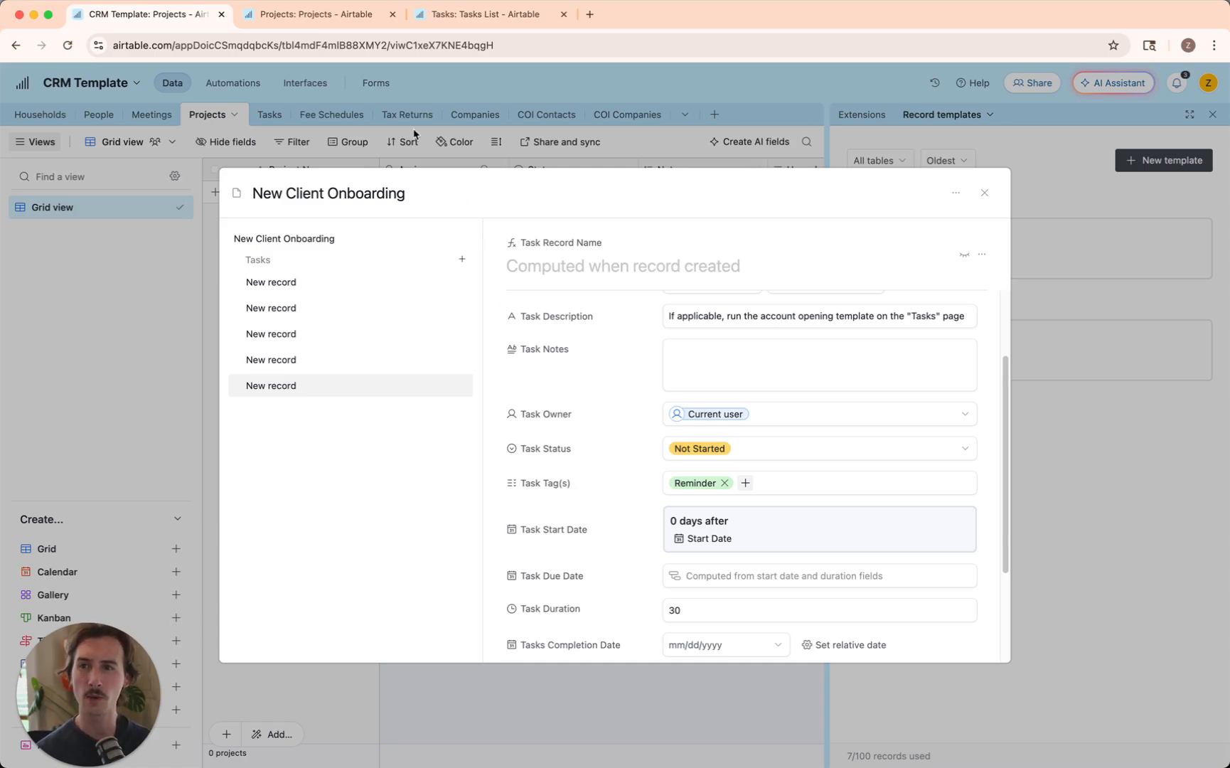
- In the Projects interface, create a project from the New Client Onboarding template and link it to the prospect's household
click(311, 13)
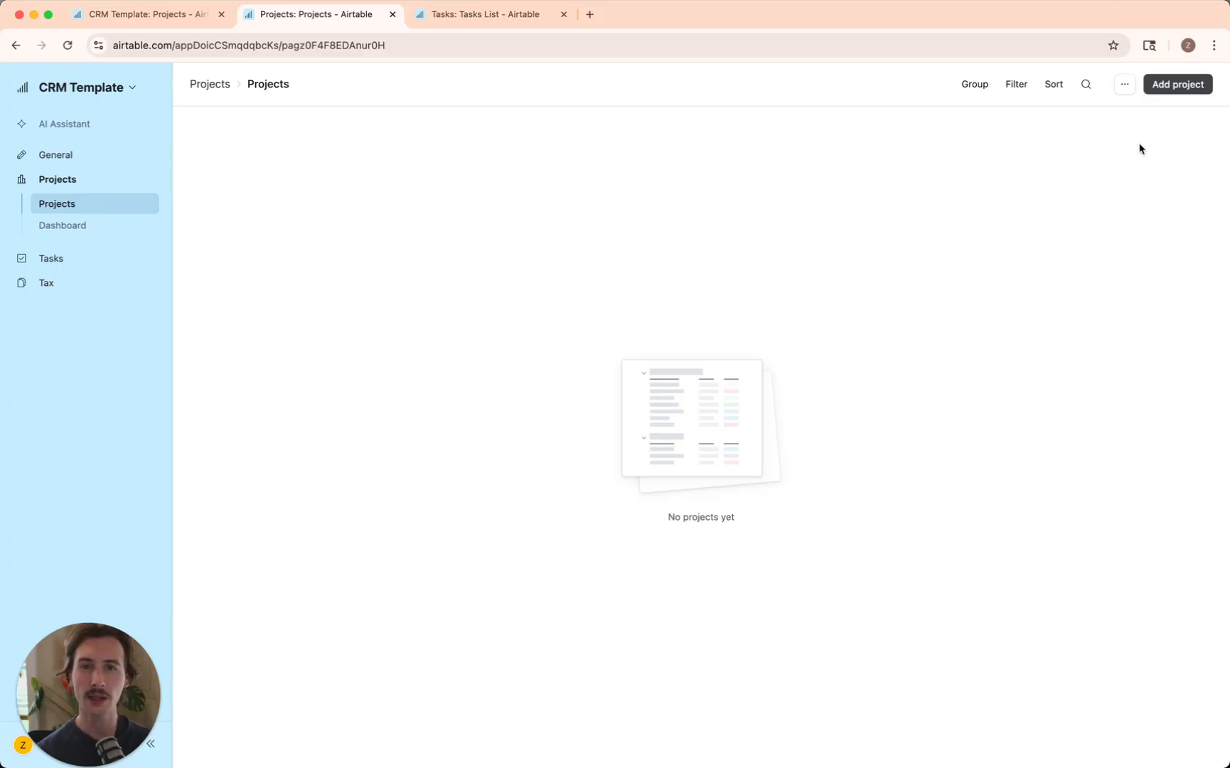
click(1178, 85)
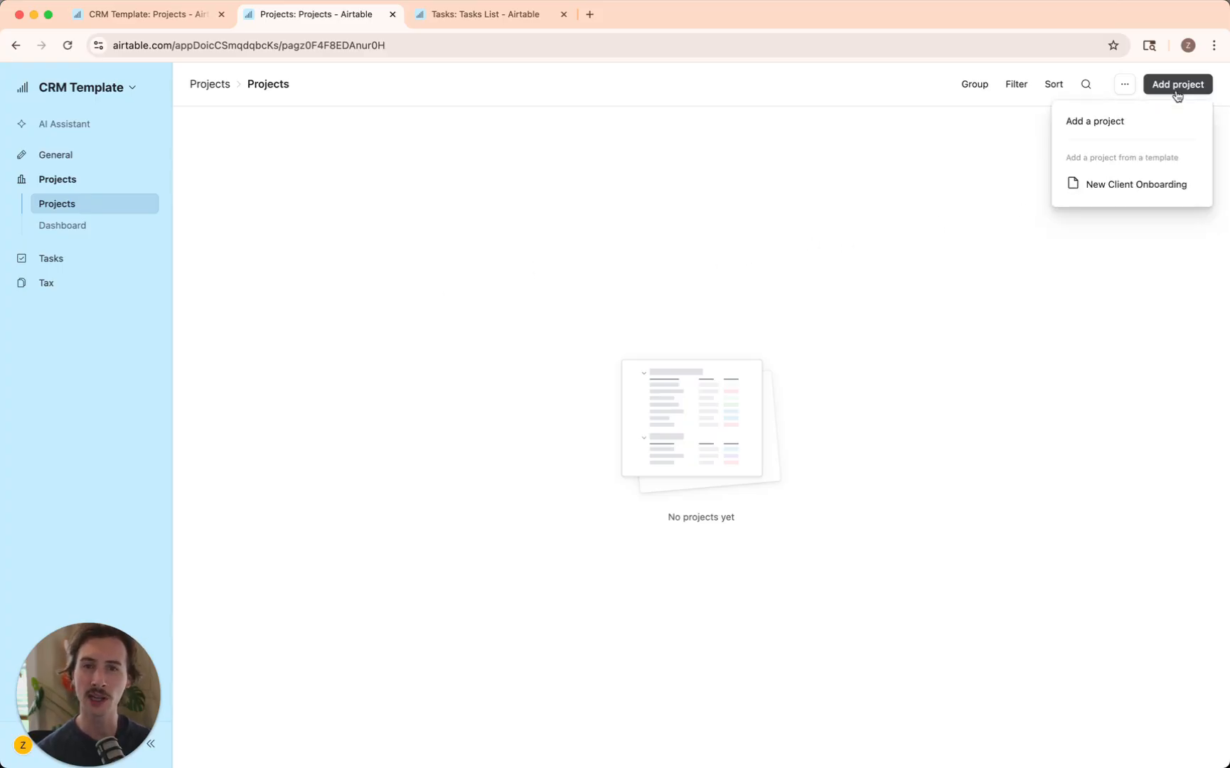
click(1175, 182)
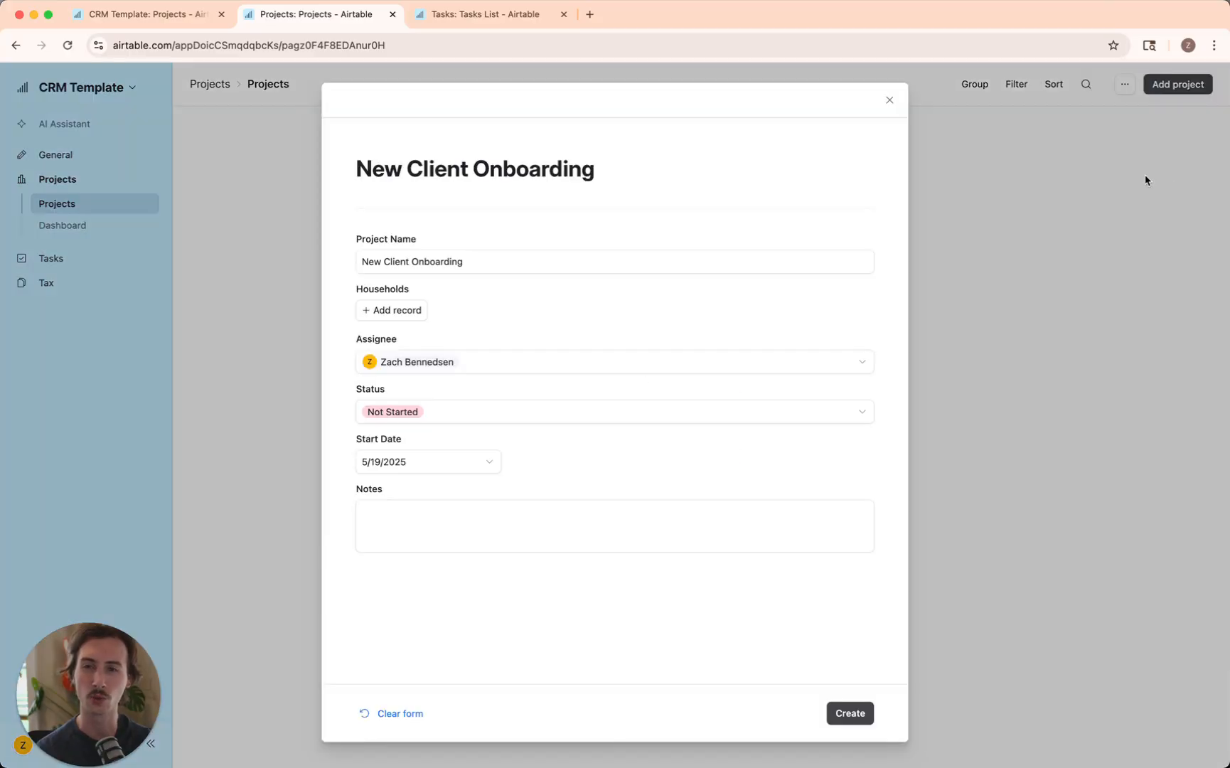
click(395, 314)
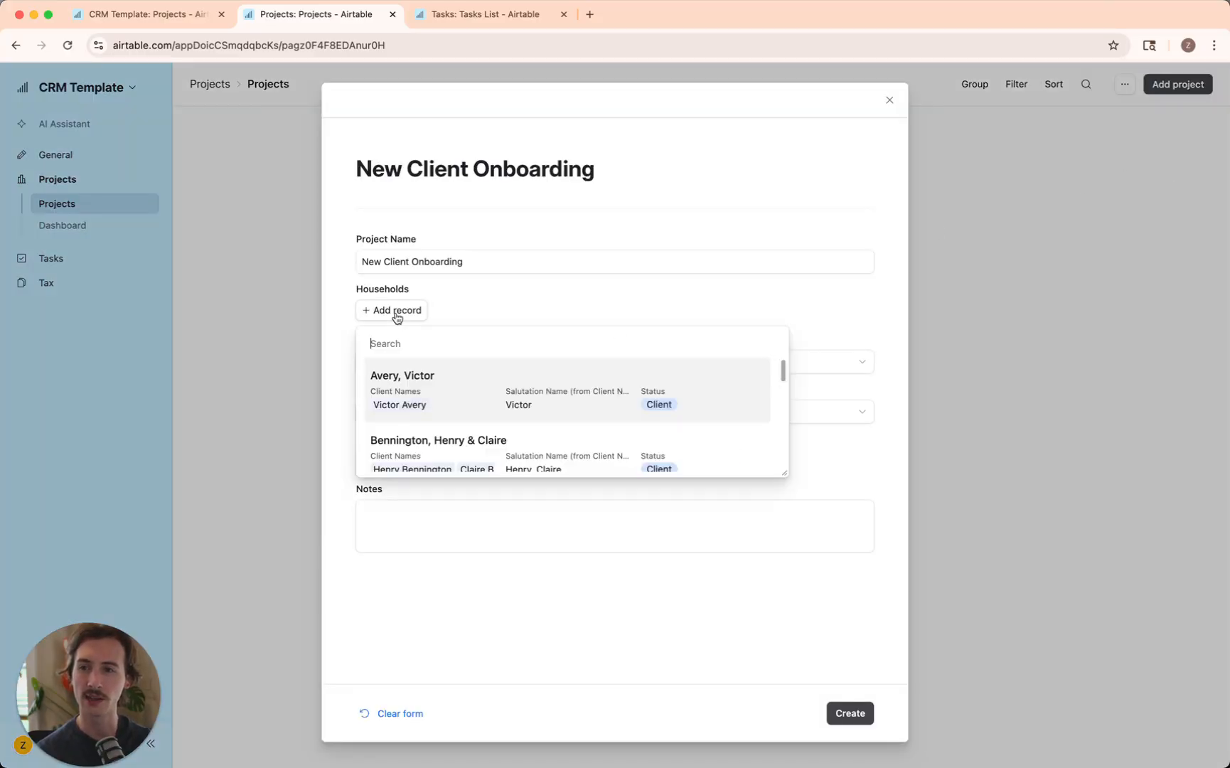
text(mark)
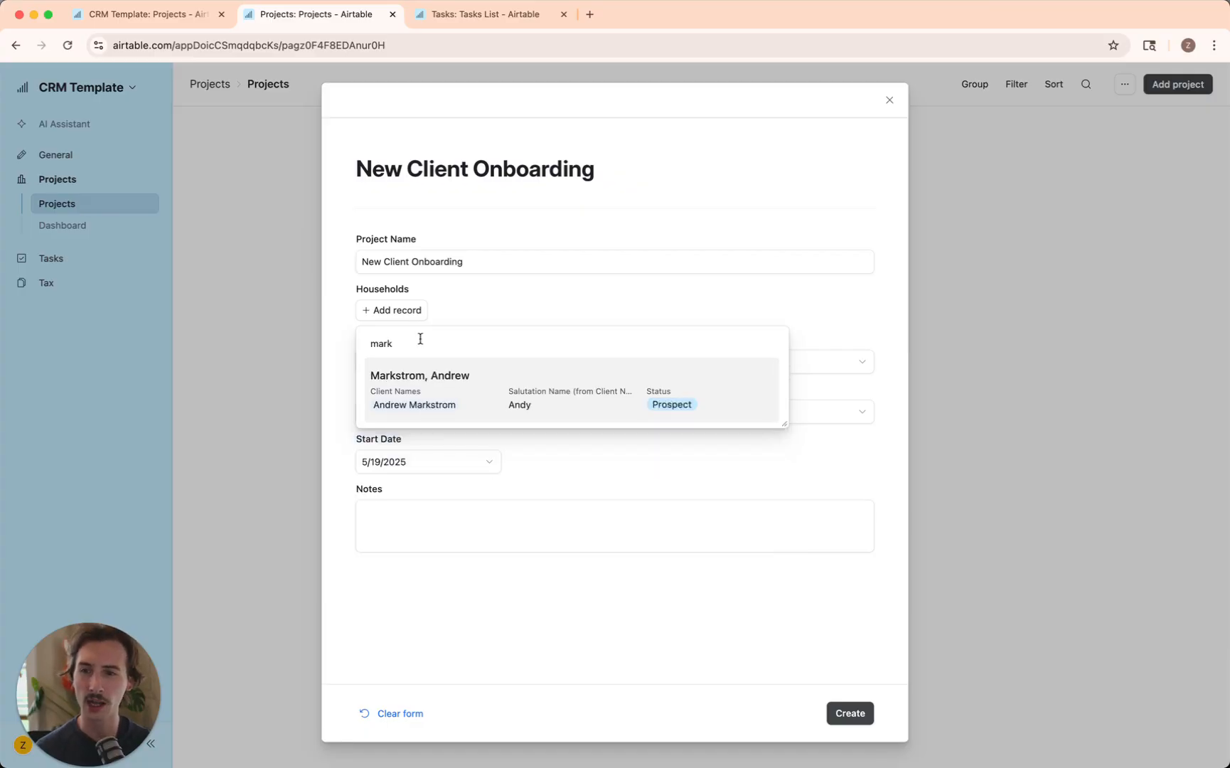
click(501, 392)
click(839, 713)
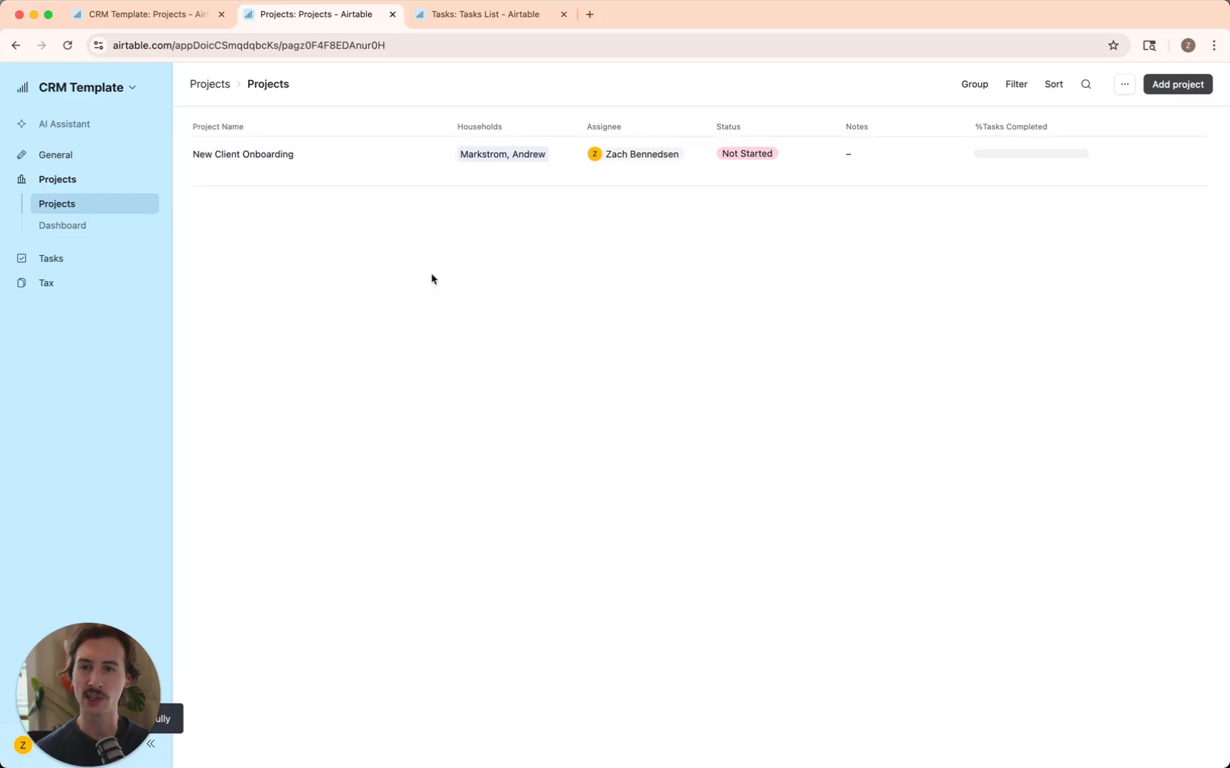
- In the new onboarding project, set the Send Onboarding Compliance Docs task's status to Done and check the project's completed-task count
click(427, 156)
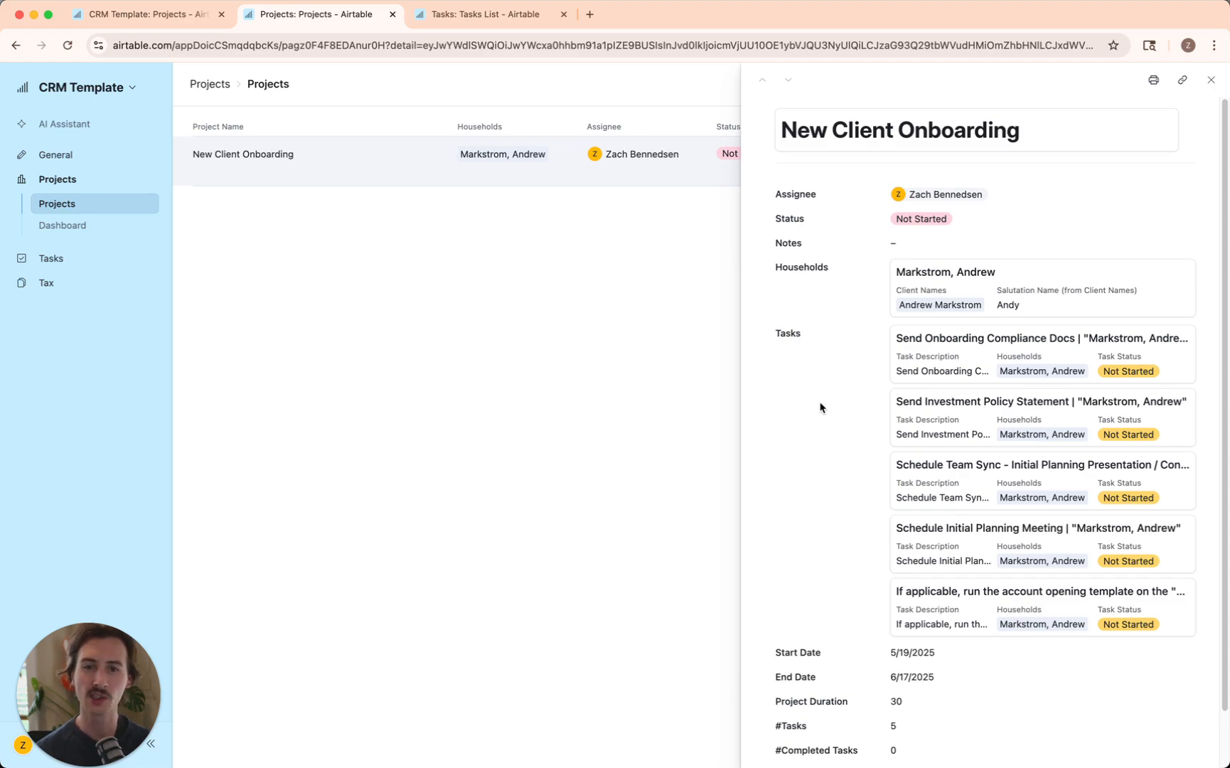
click(962, 364)
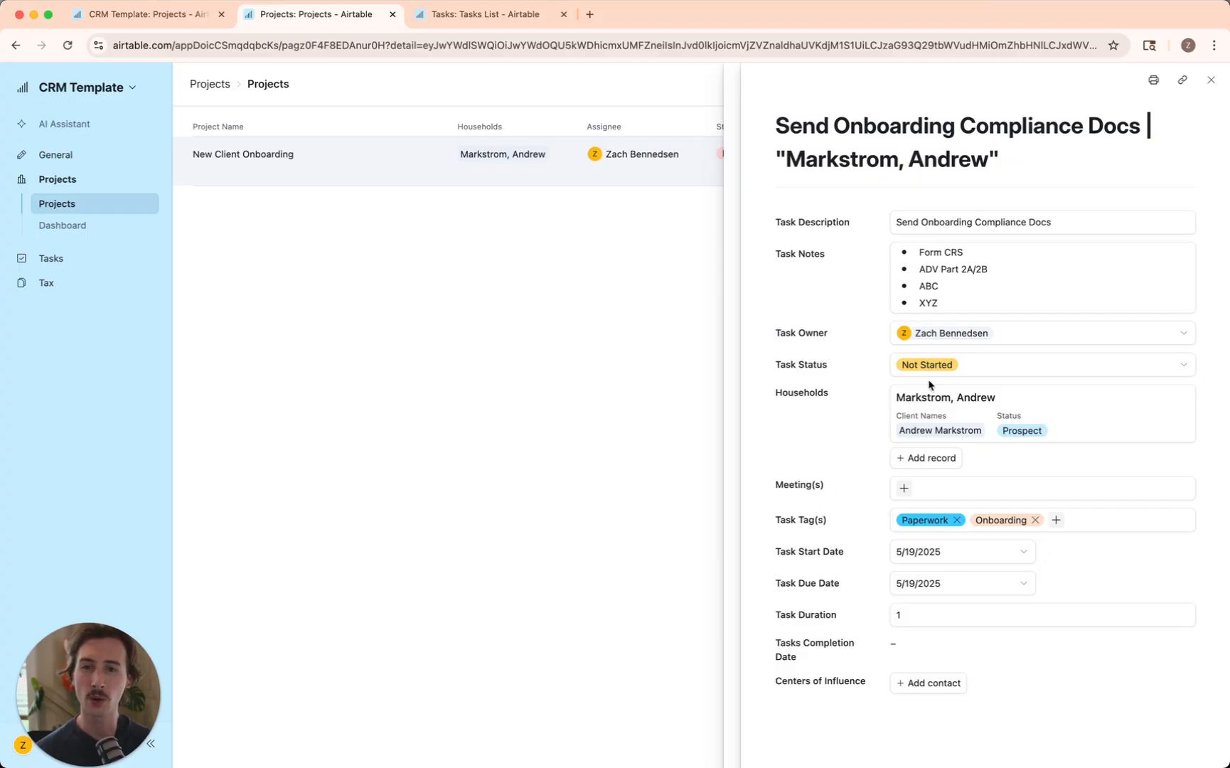
click(964, 370)
click(964, 505)
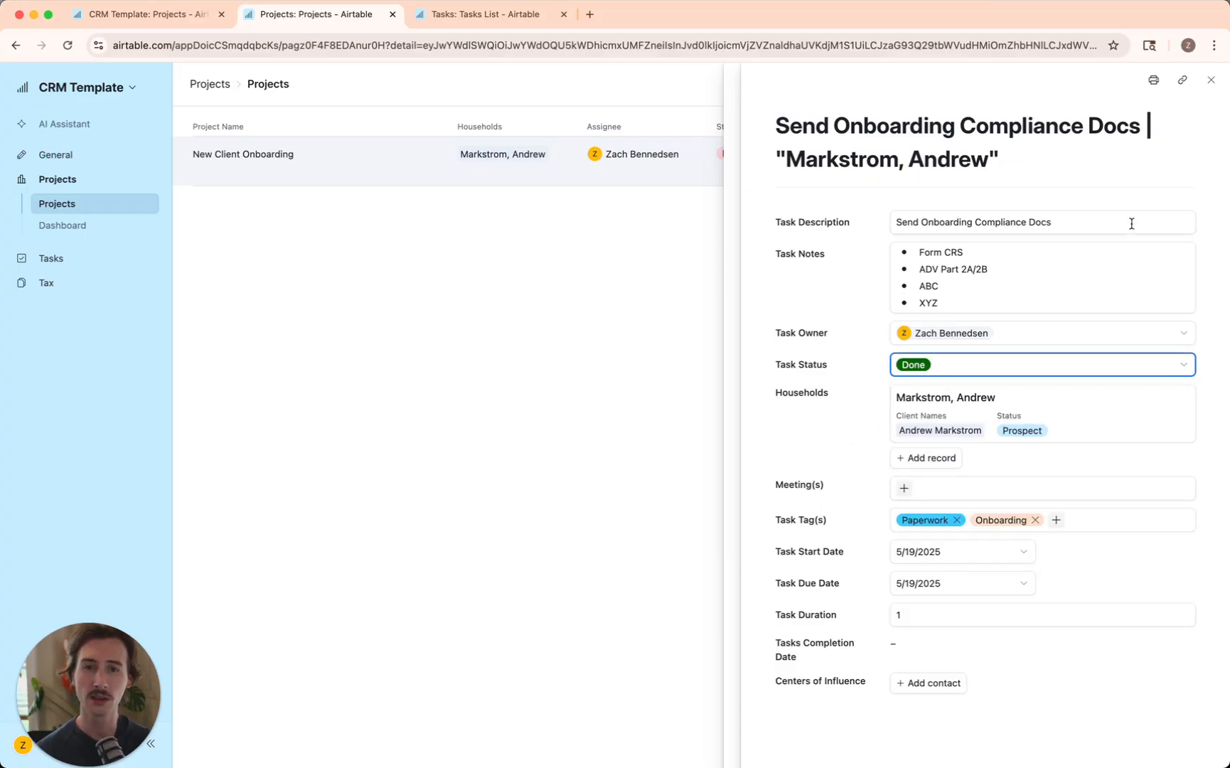
click(1210, 84)
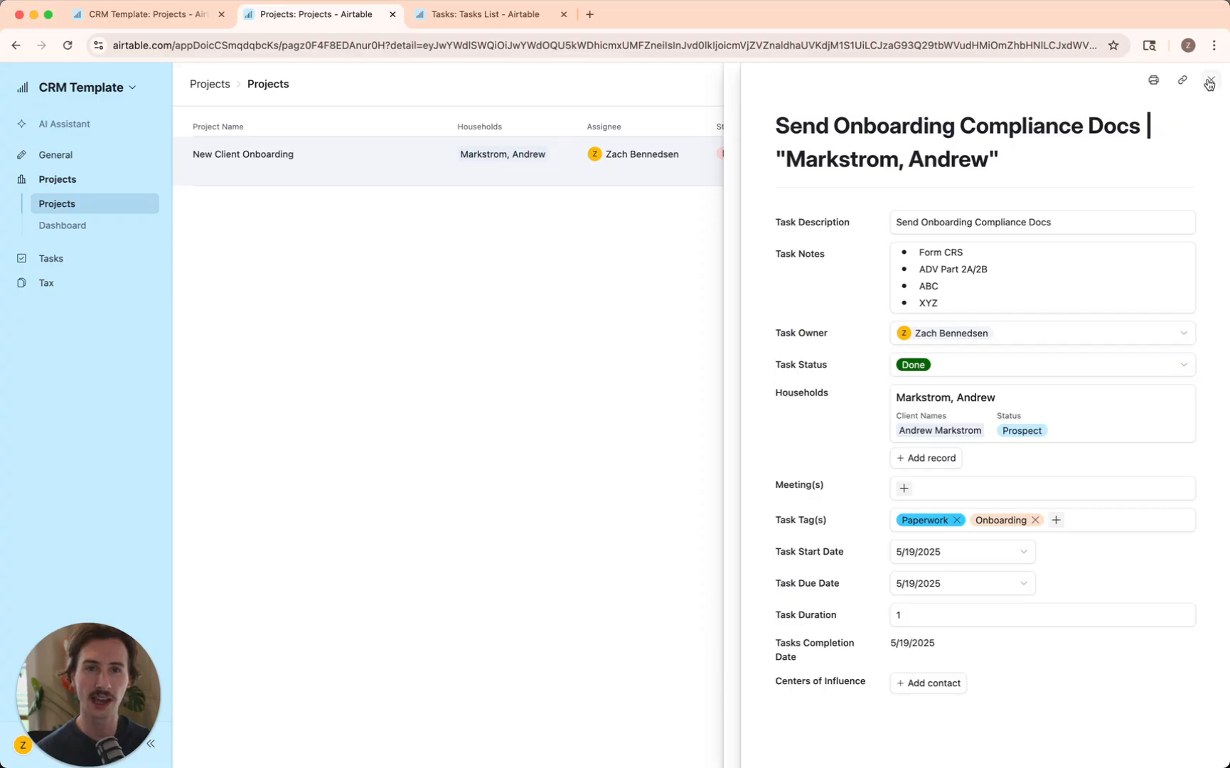
scroll(818, 562, down, 2)
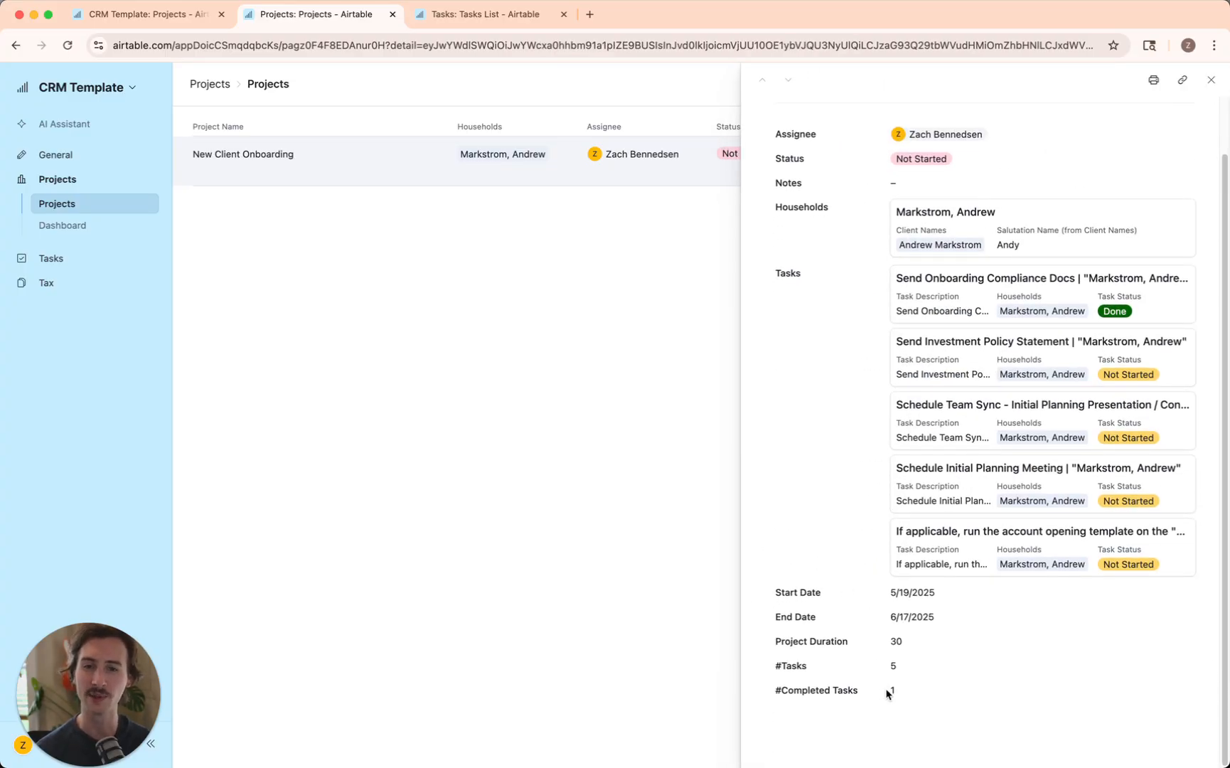
click(642, 530)
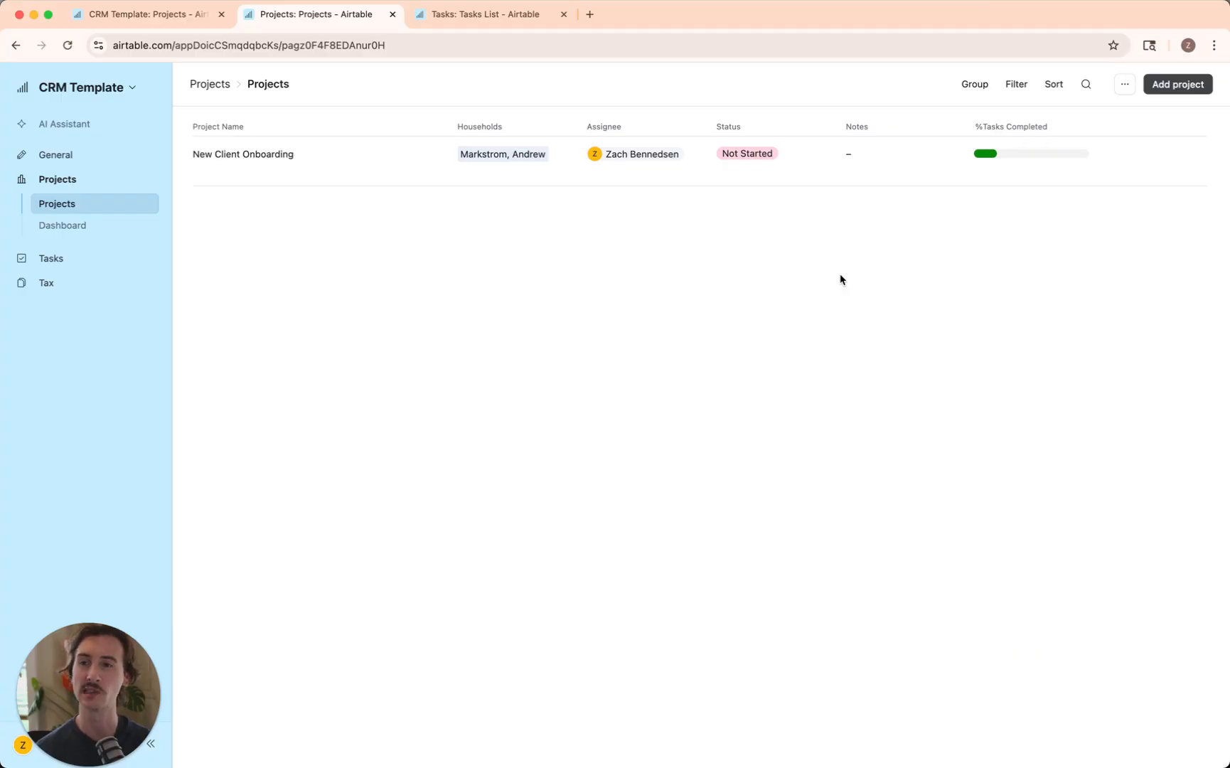
- Reset the Send Onboarding Compliance Docs task's status to Not Started and return to the project list
click(434, 158)
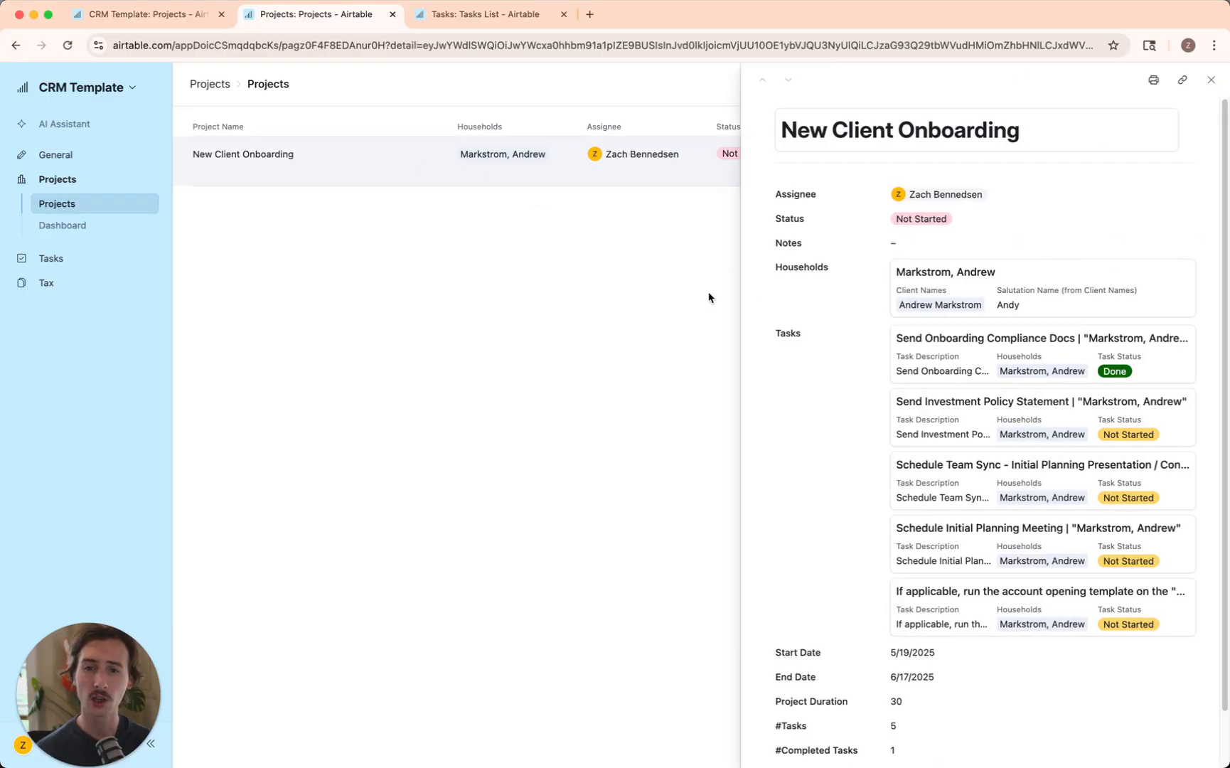
click(1007, 364)
click(943, 364)
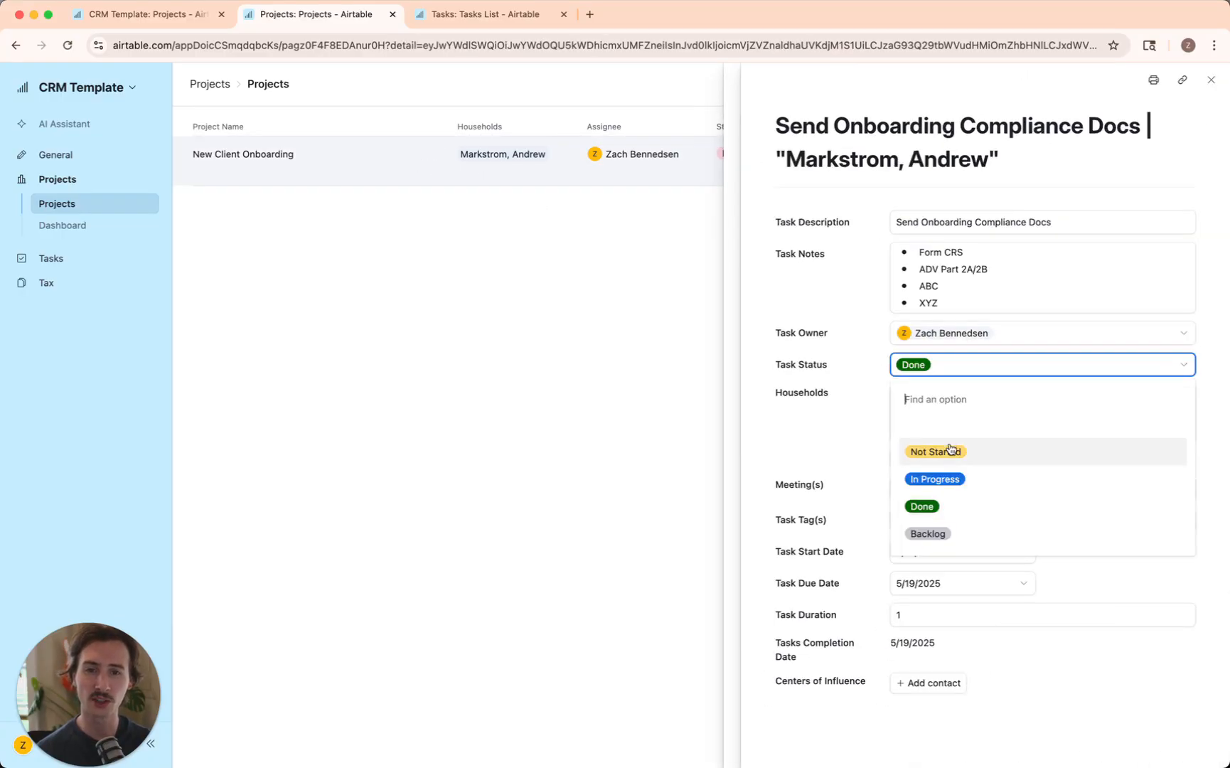
click(940, 452)
click(682, 375)
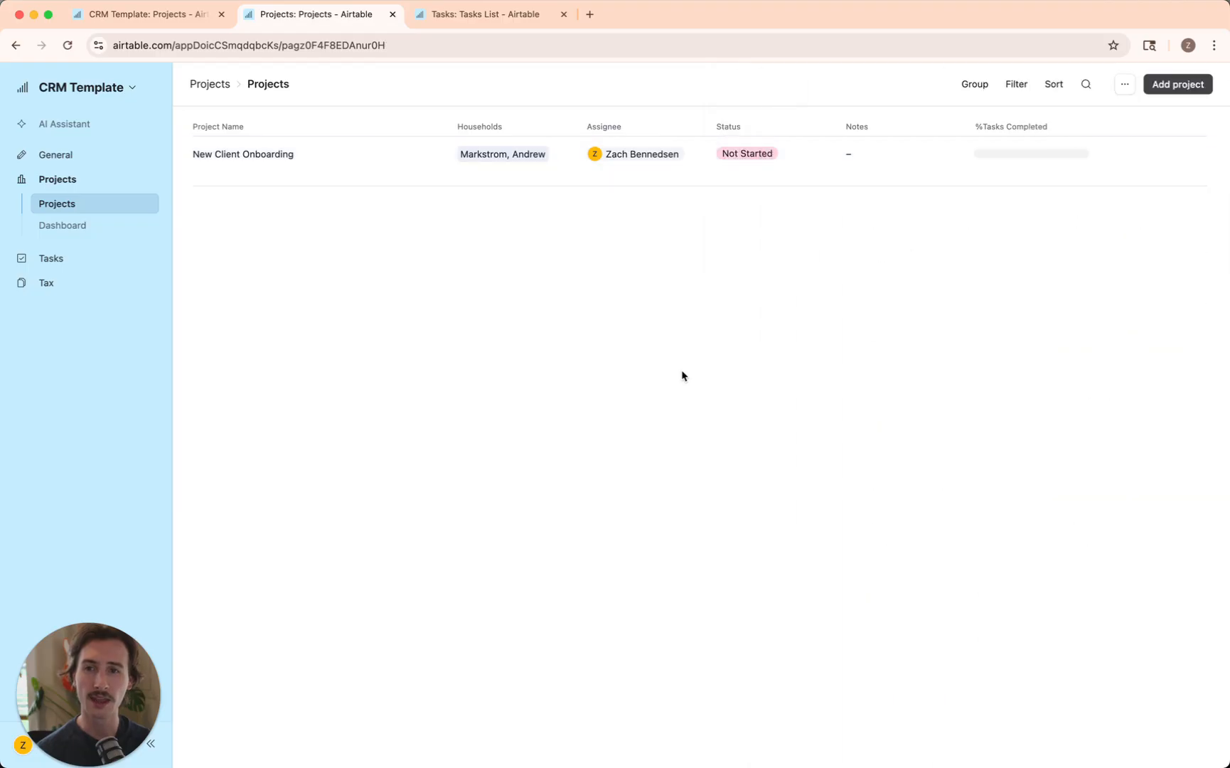
- In the Tasks List interface, create a task from the Account Opening template and link it to the same prospect's household
click(471, 28)
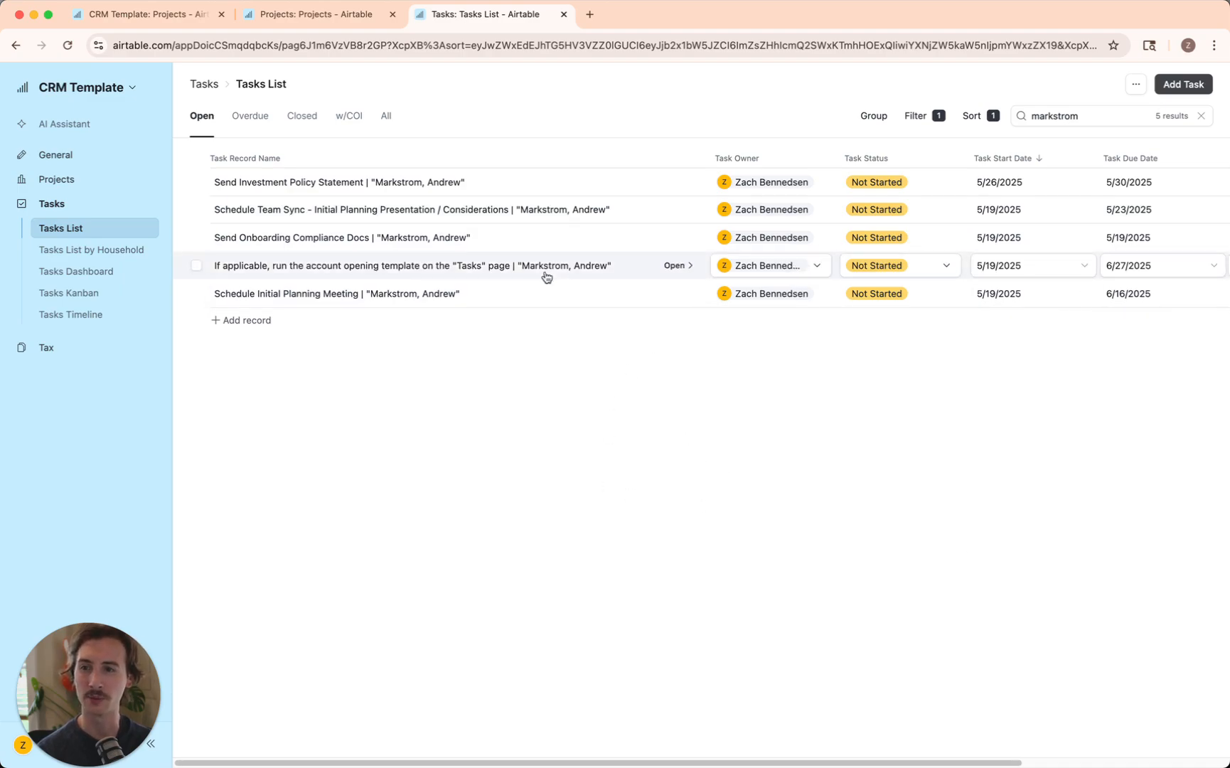
click(1181, 85)
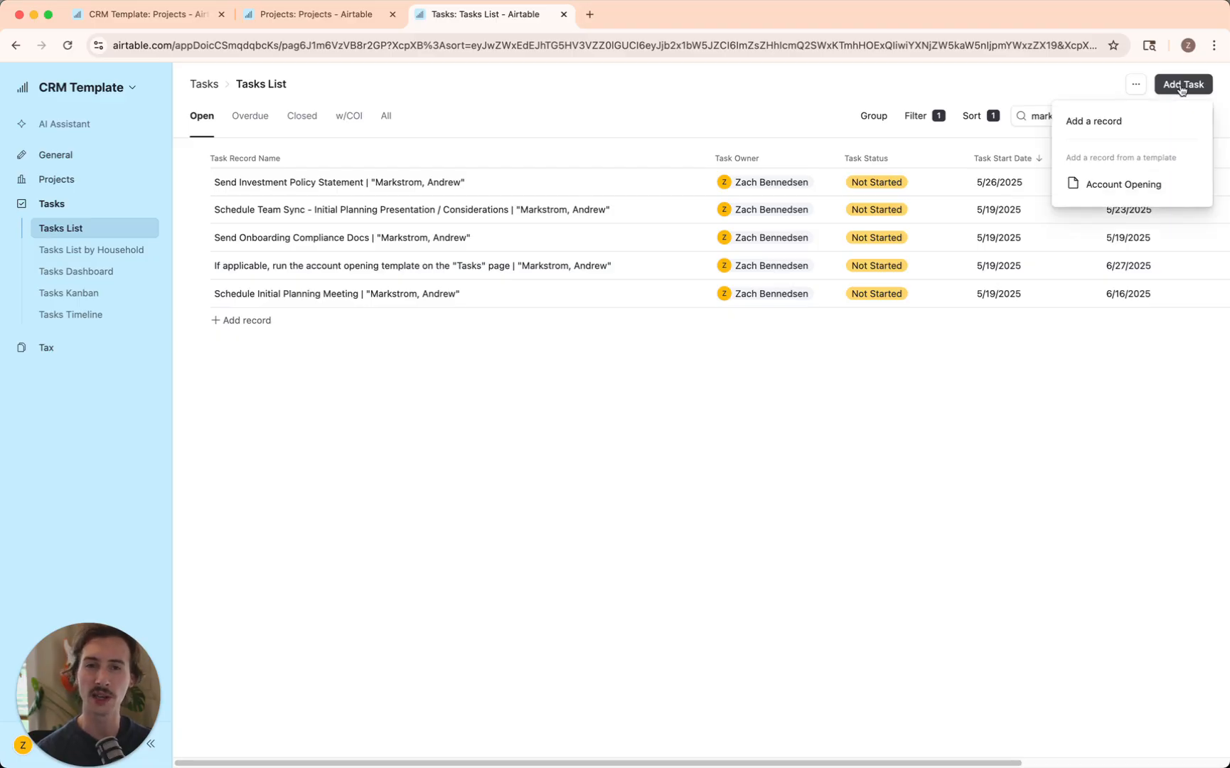
click(1121, 191)
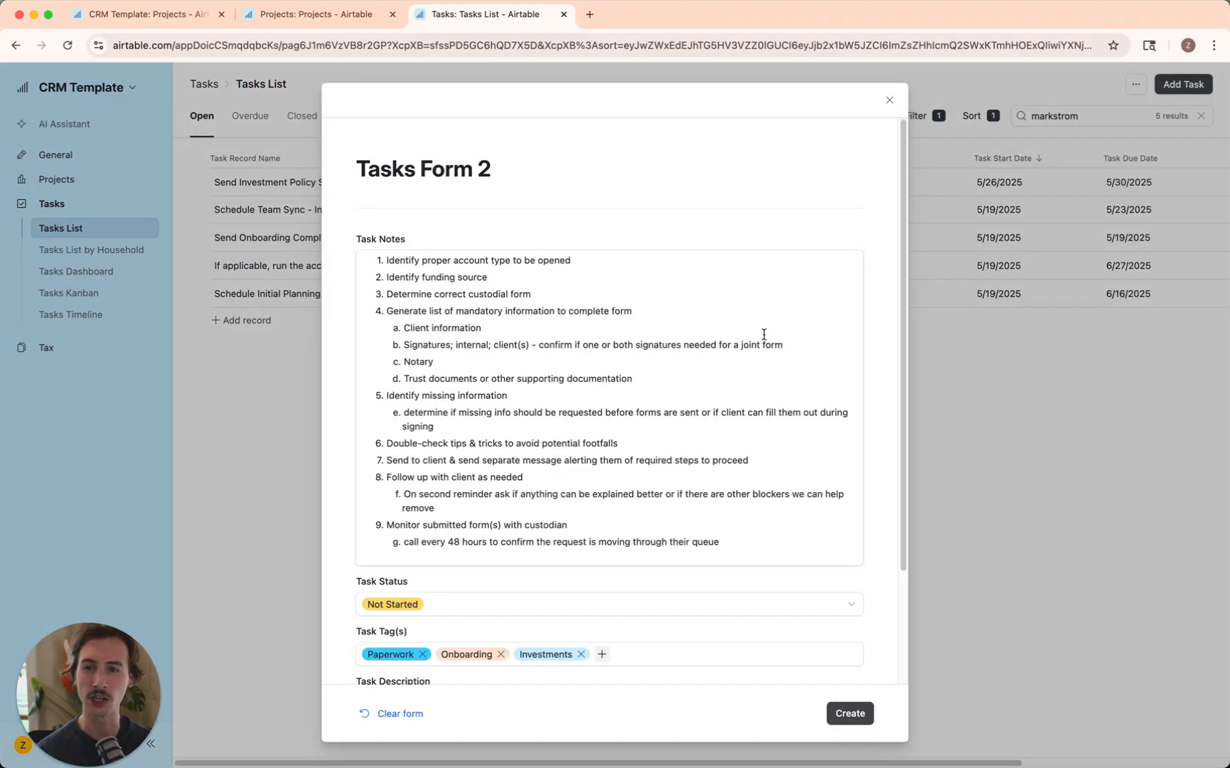
scroll(613, 334, down, 3)
click(364, 618)
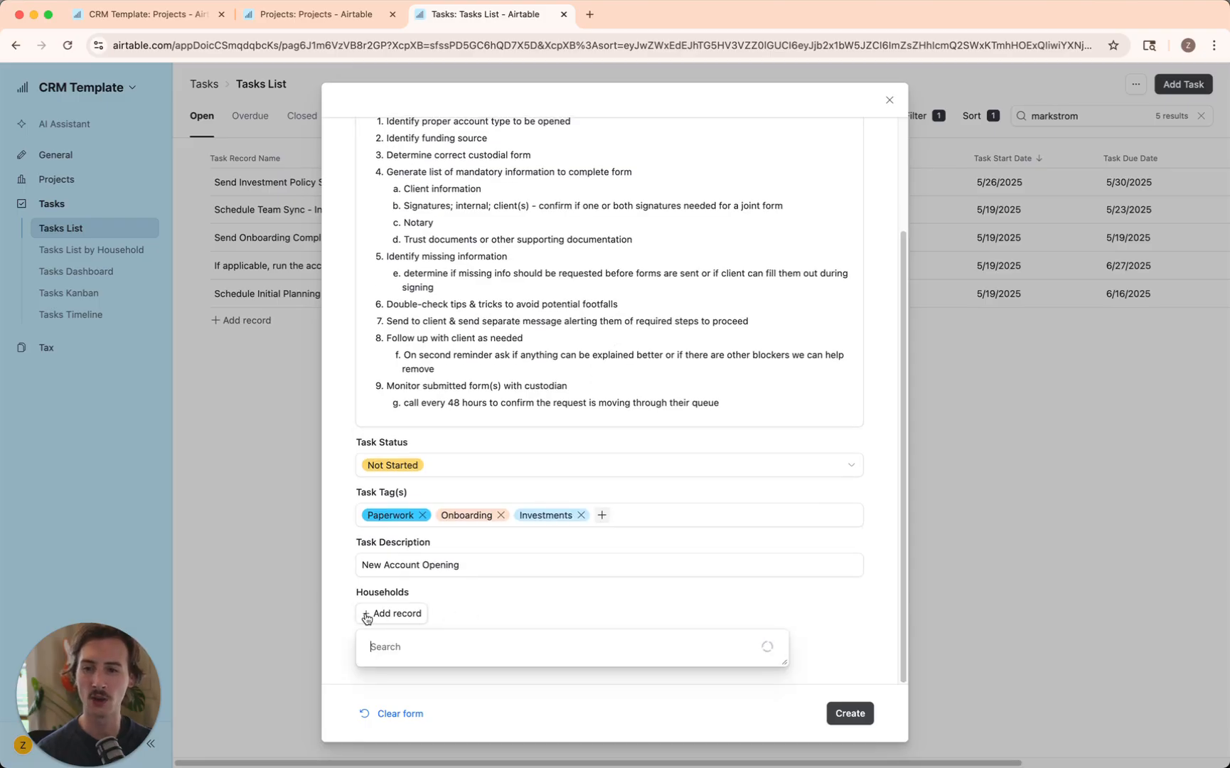
text(mark)
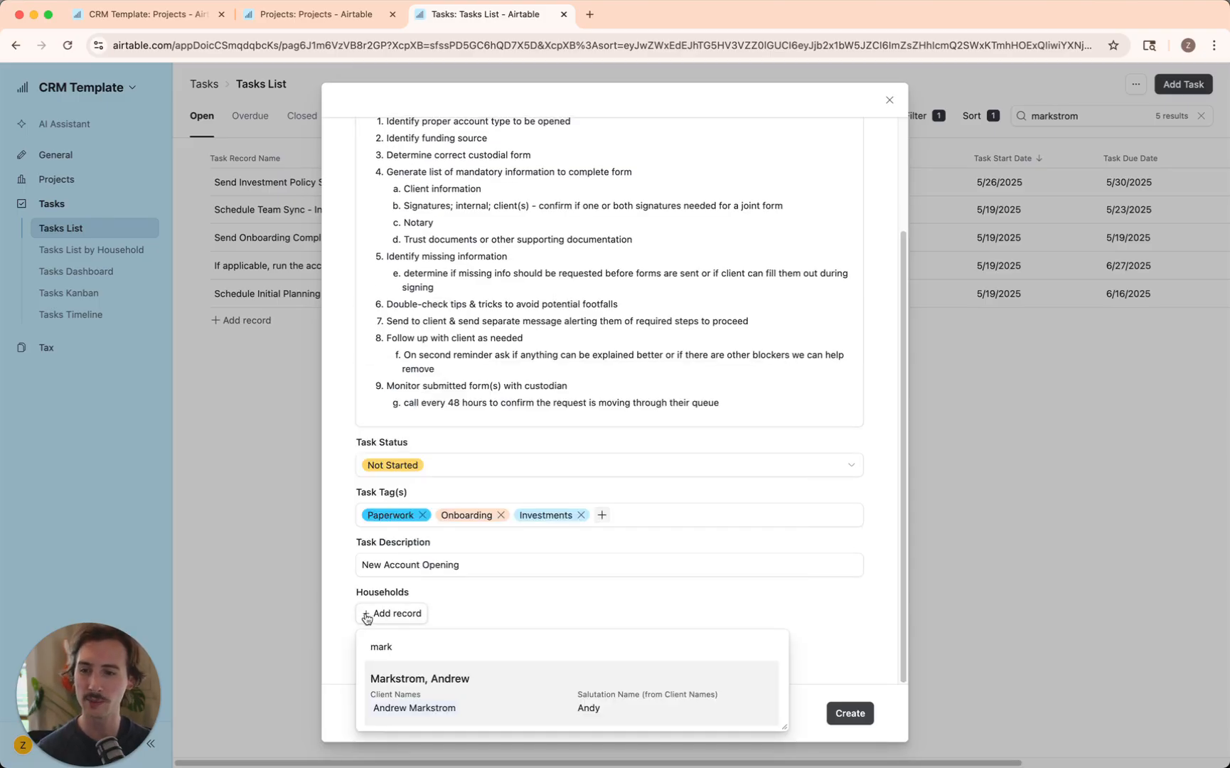
click(489, 718)
click(869, 717)
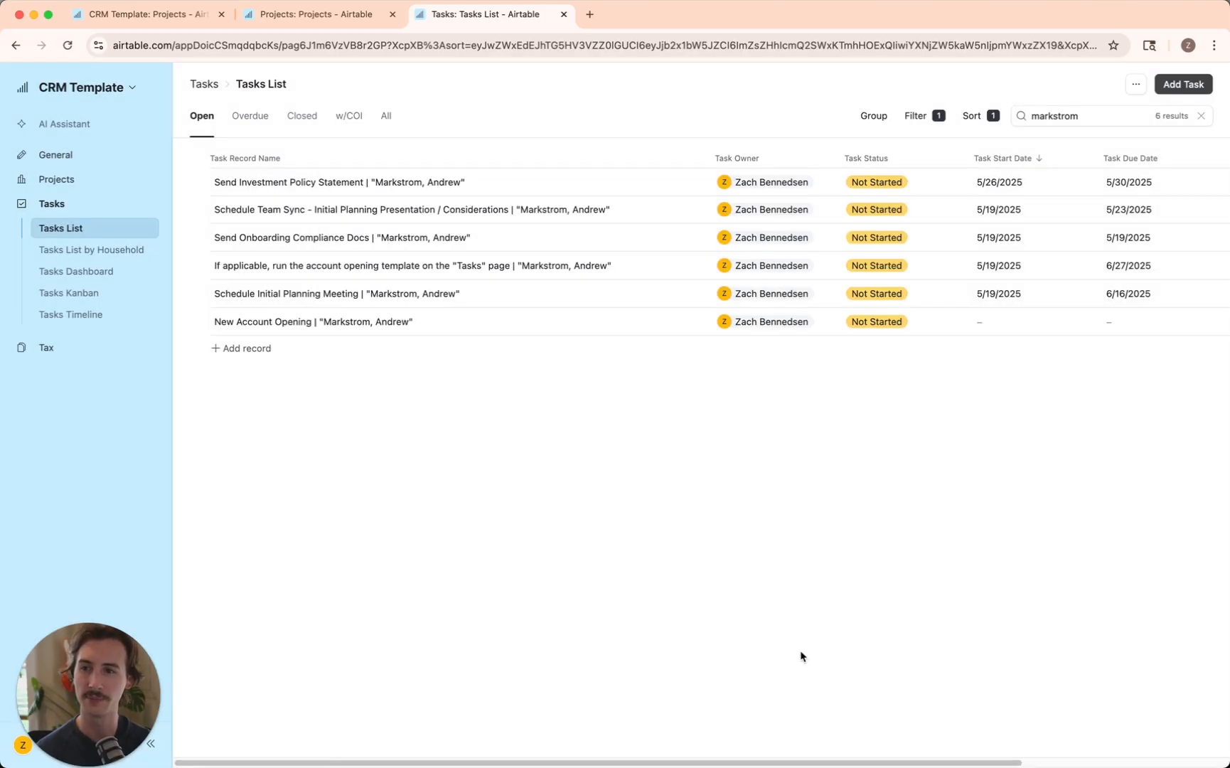
- Mark the household's open task about running the account opening template as done
click(867, 276)
click(895, 395)
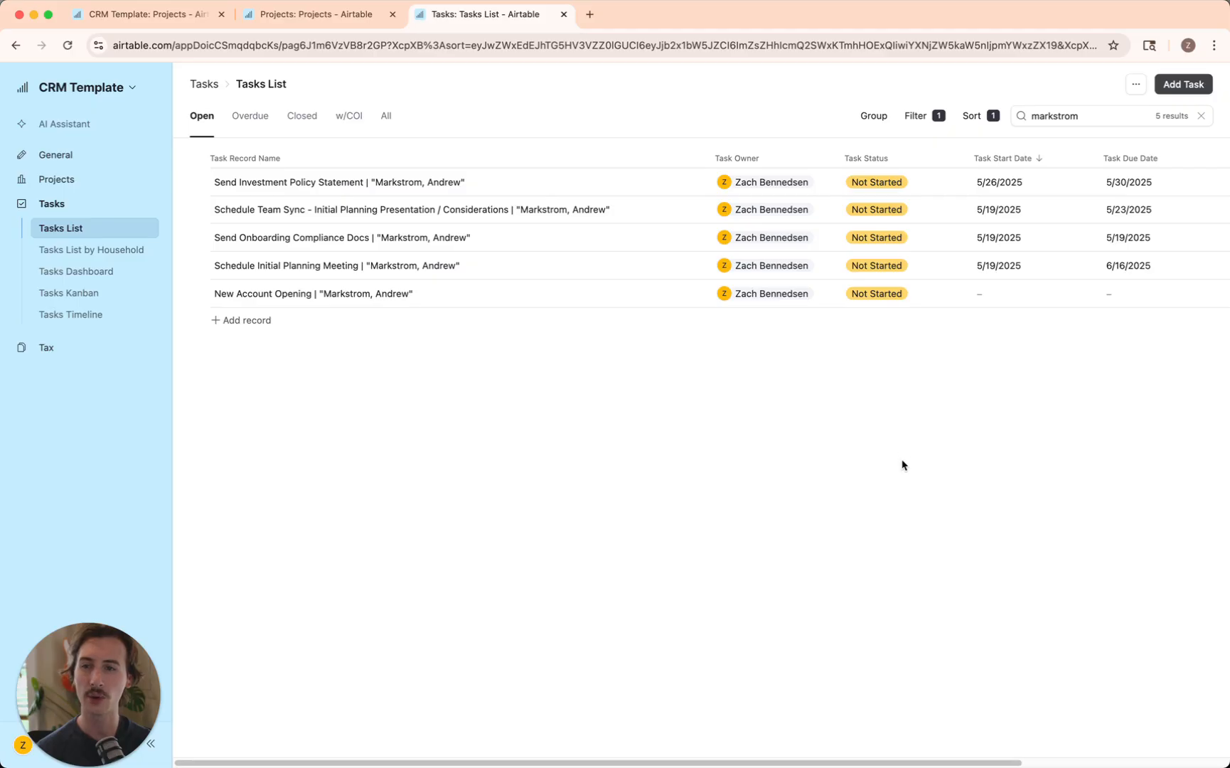